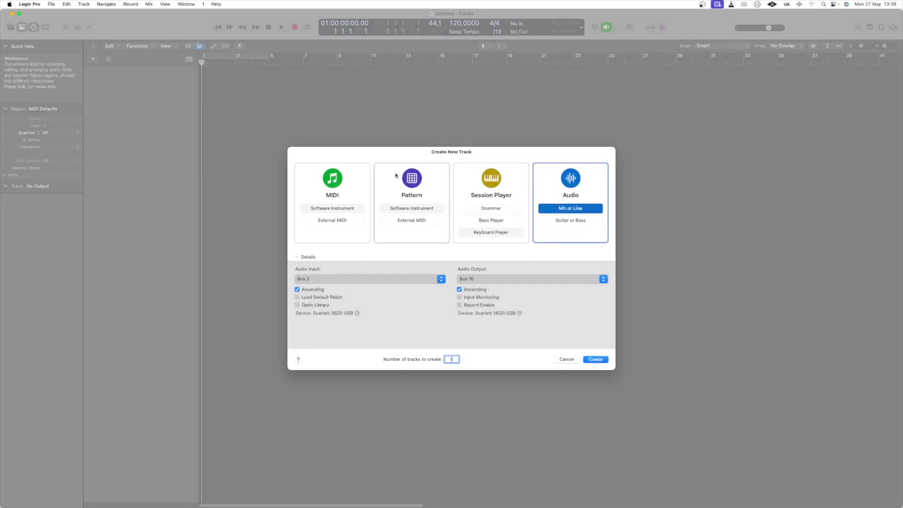
Create a software instrument track using Opus Multi-Output (9xStereo)
click(364, 176)
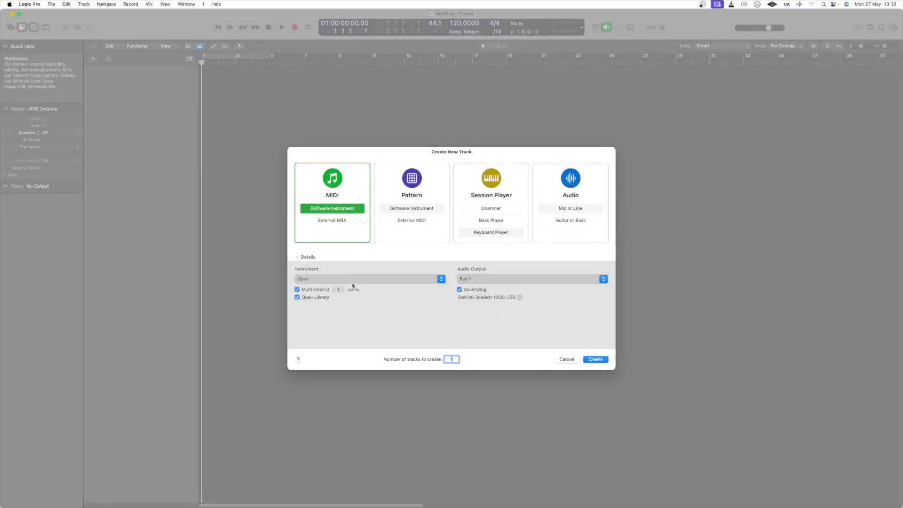
click(386, 282)
mouse_move(318, 484)
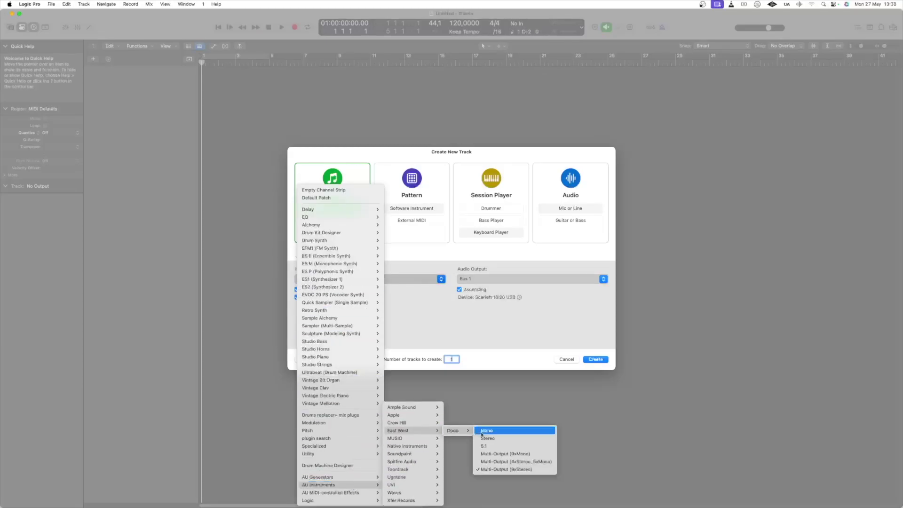
mouse_move(454, 431)
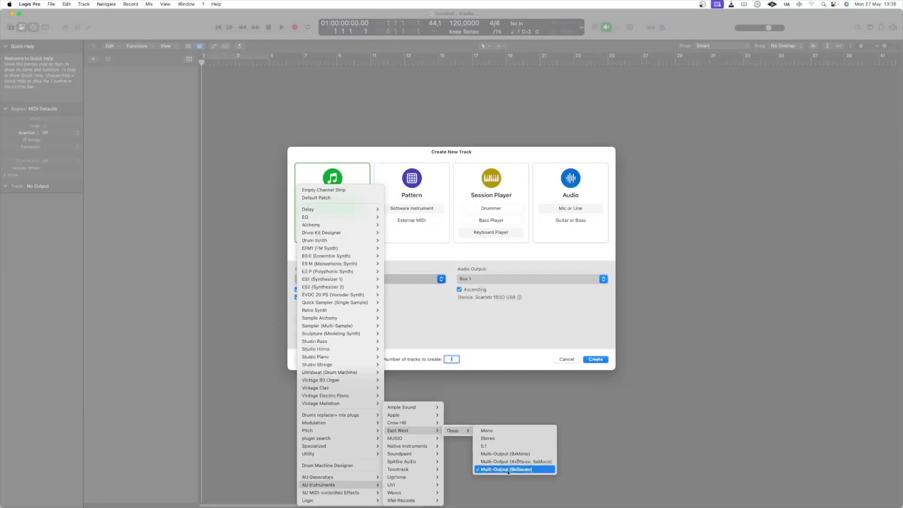
click(508, 470)
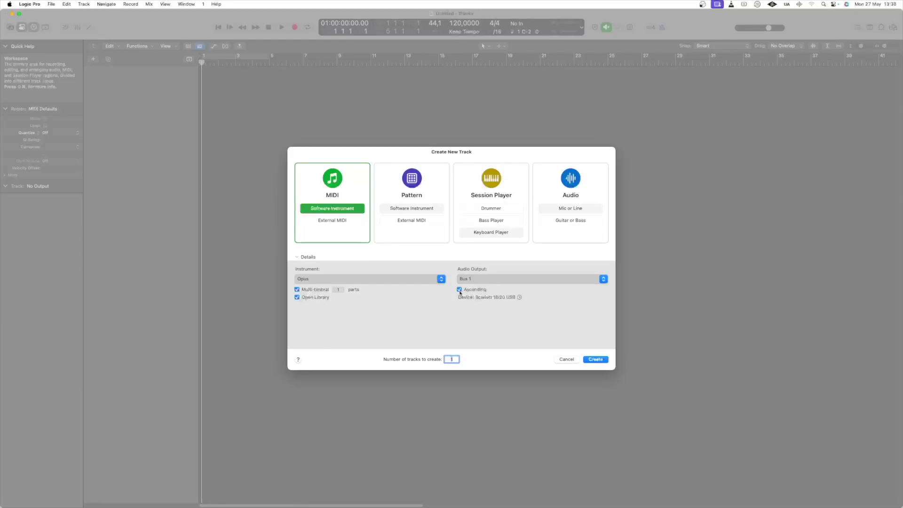
Create the track, open Opus and load Ghostwriter's Dry Kit Snr1 SnrOn drum patch
click(596, 359)
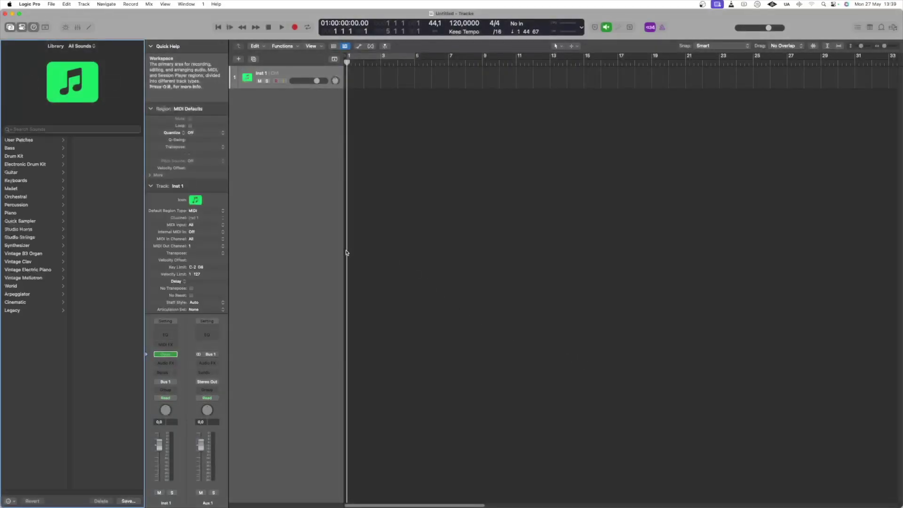
key(y)
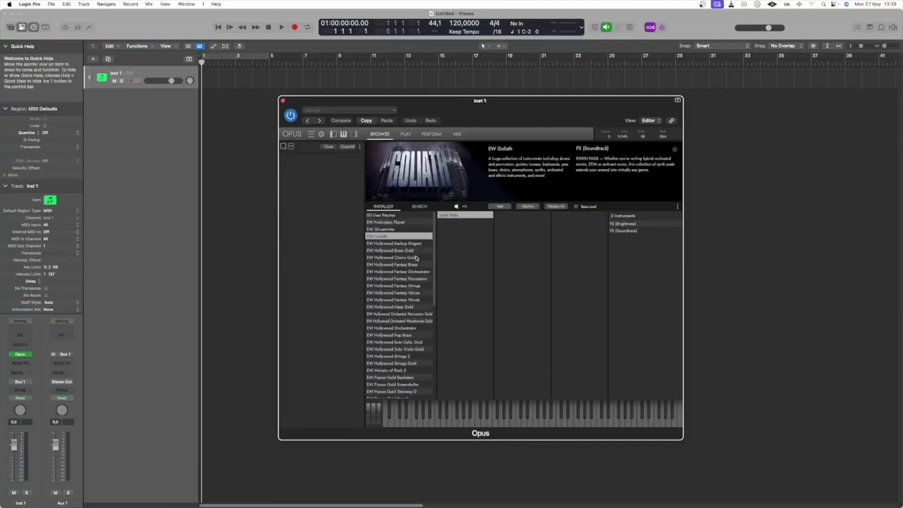
click(387, 231)
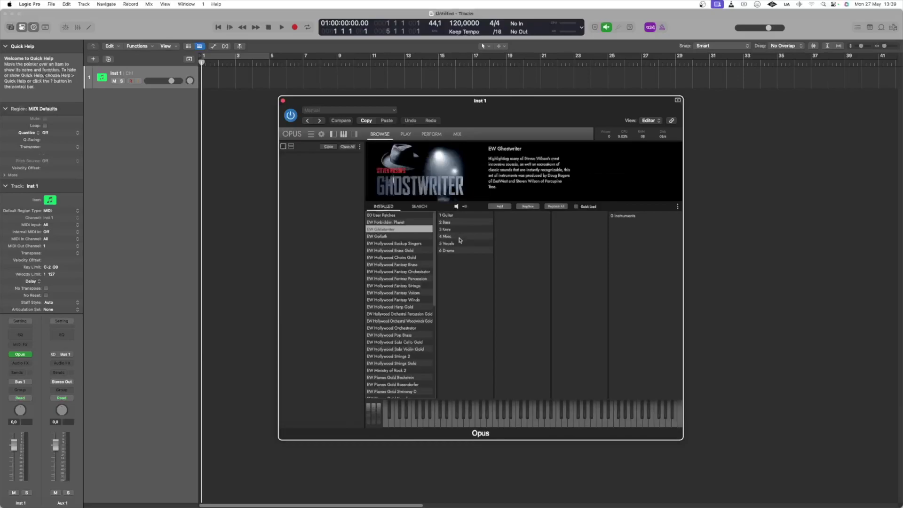
click(483, 252)
click(508, 216)
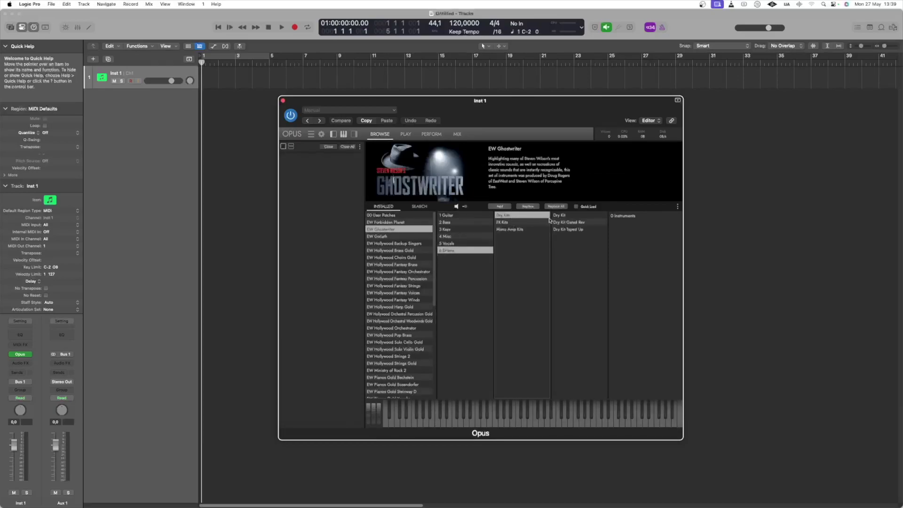
click(561, 216)
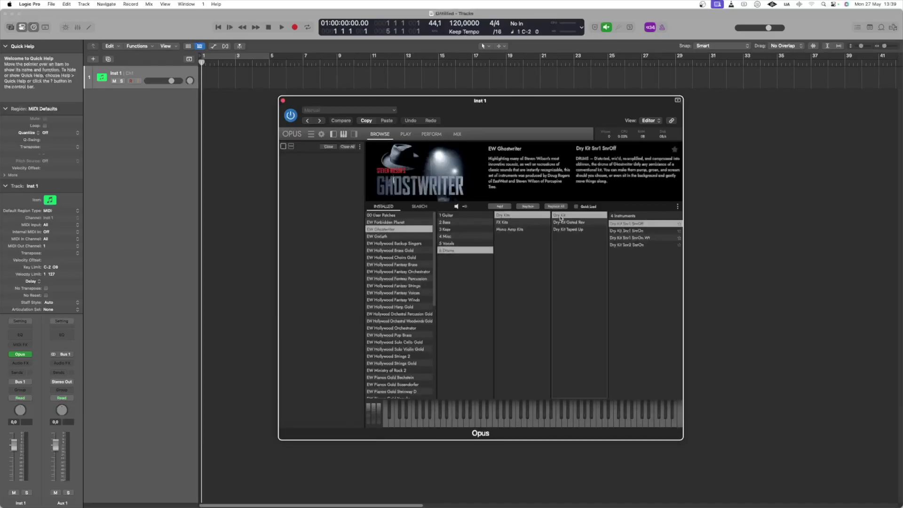
click(644, 234)
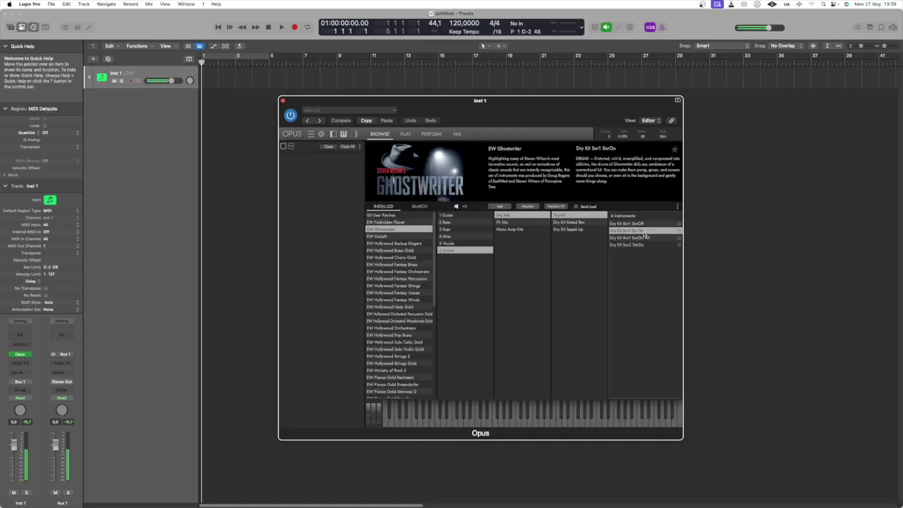
double_click(645, 235)
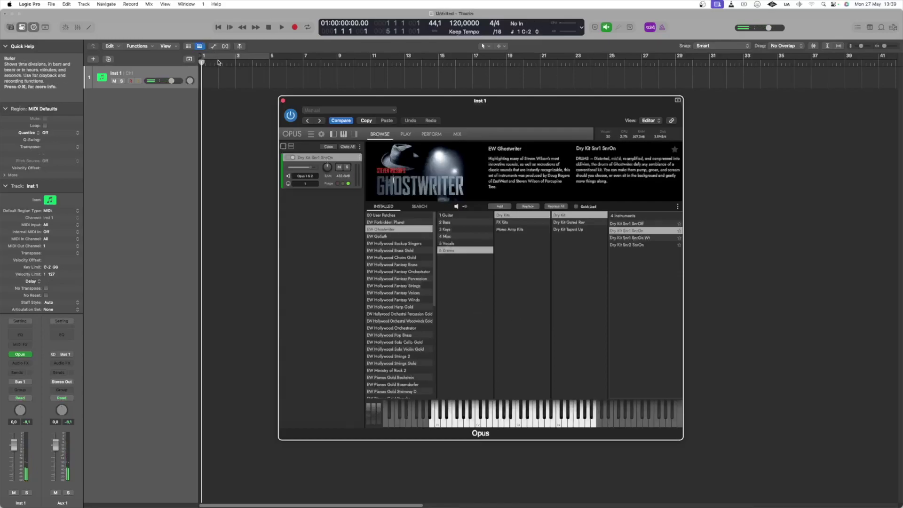
Record a short drum performance on Inst 1 starting at bar 2
click(222, 76)
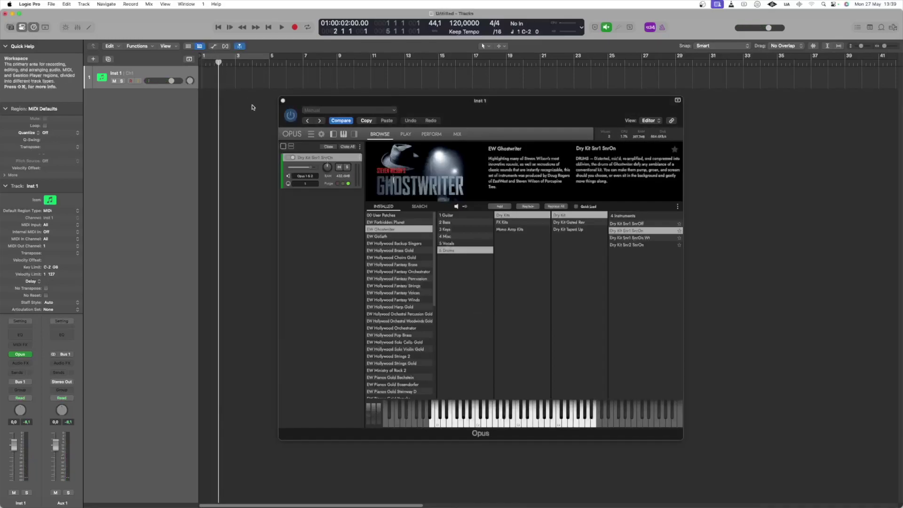
key(r)
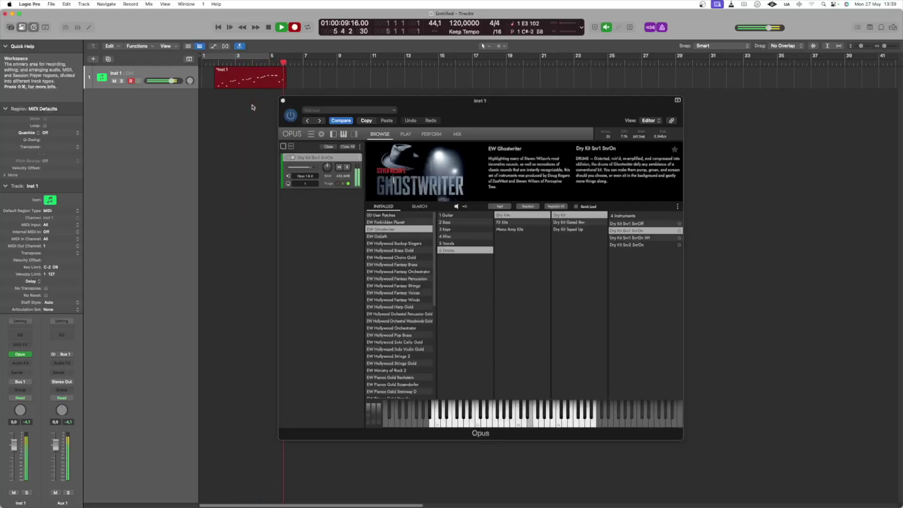
key(space)
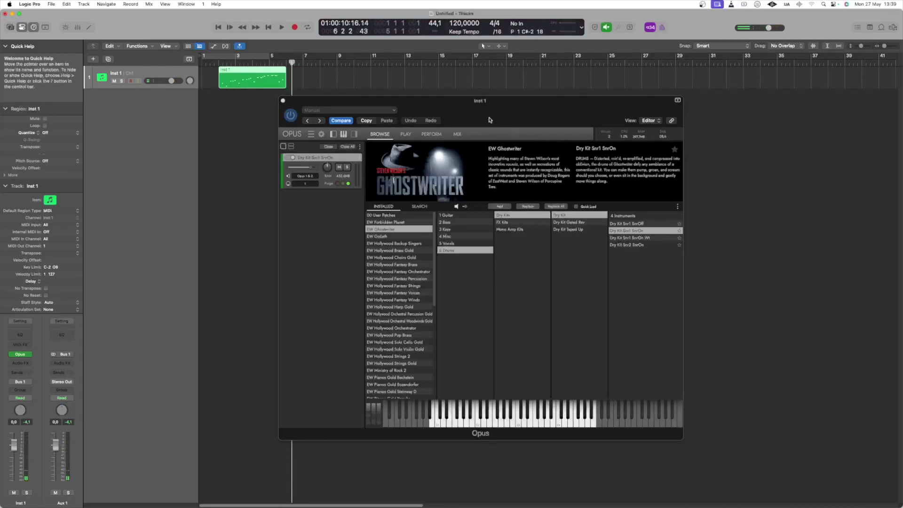
Switch Opus to its MIX page and play the drums back from bar 3
click(458, 134)
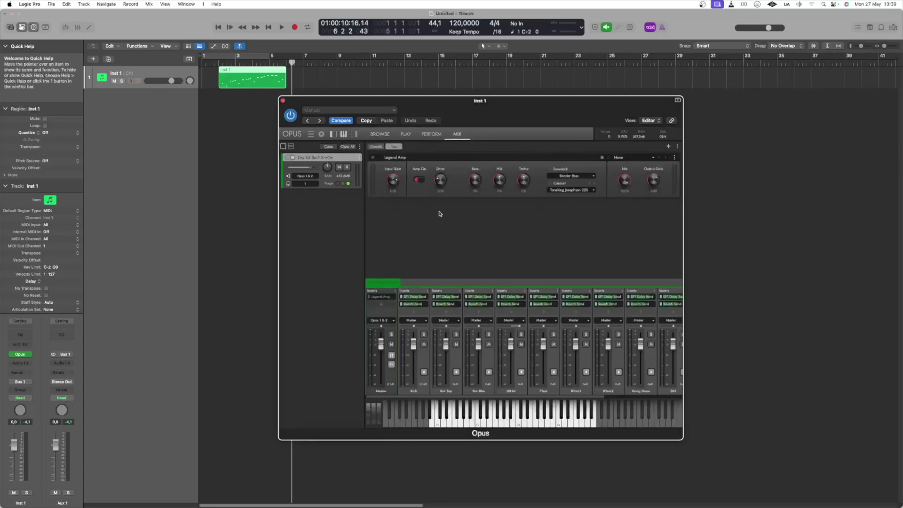
click(216, 60)
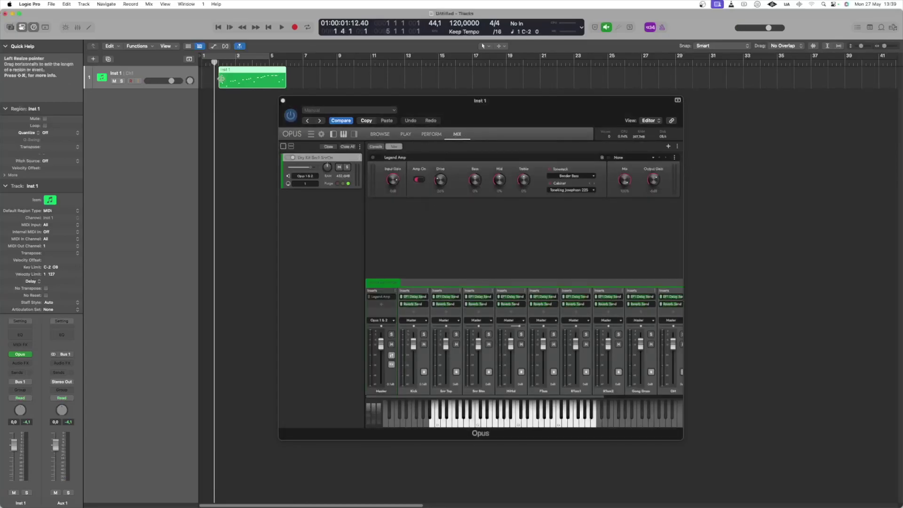
key(space)
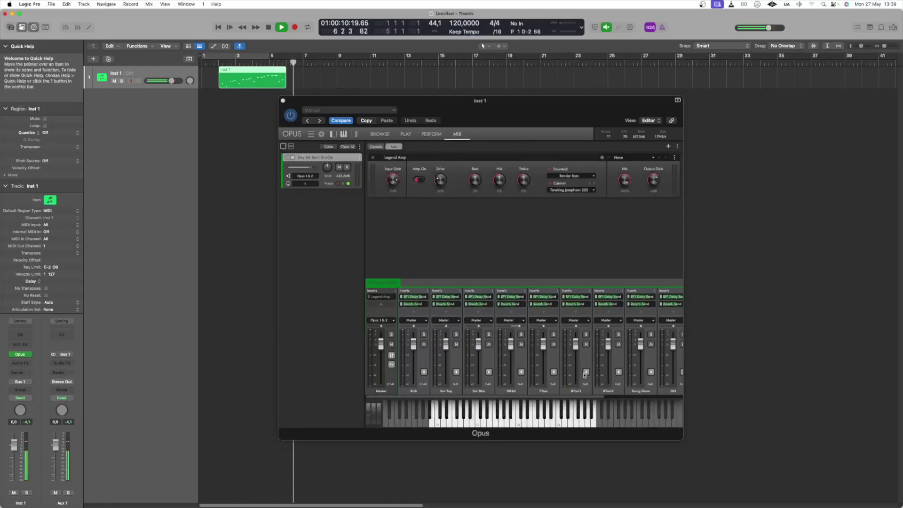
key(space)
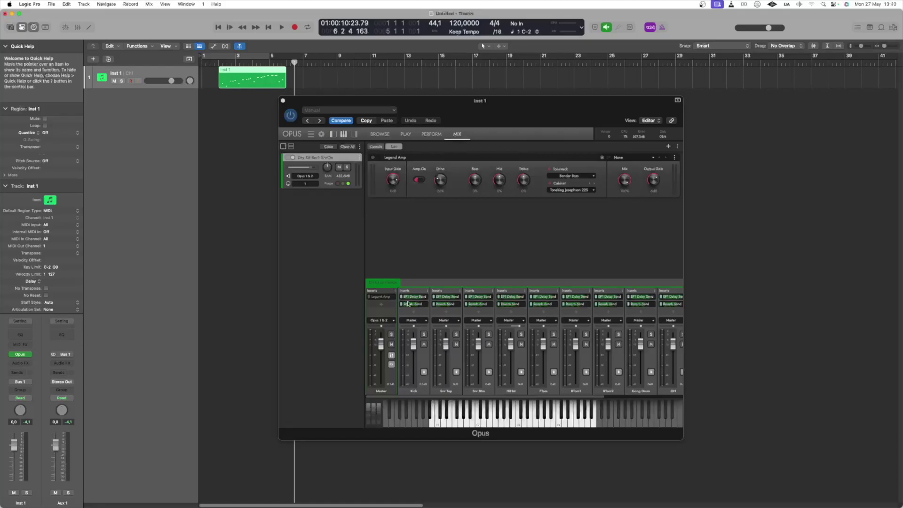
Play the drum region from near the project start twice more
click(214, 64)
key(space)
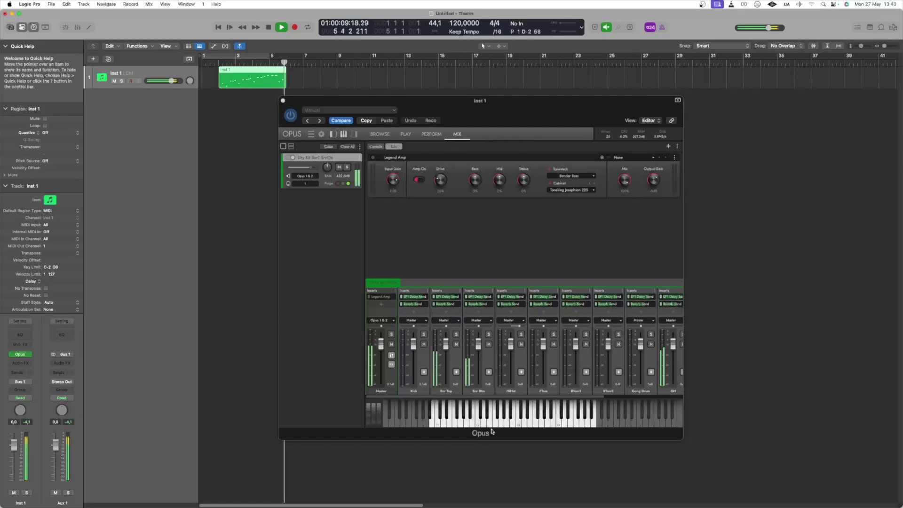
key(space)
key(Return)
key(space)
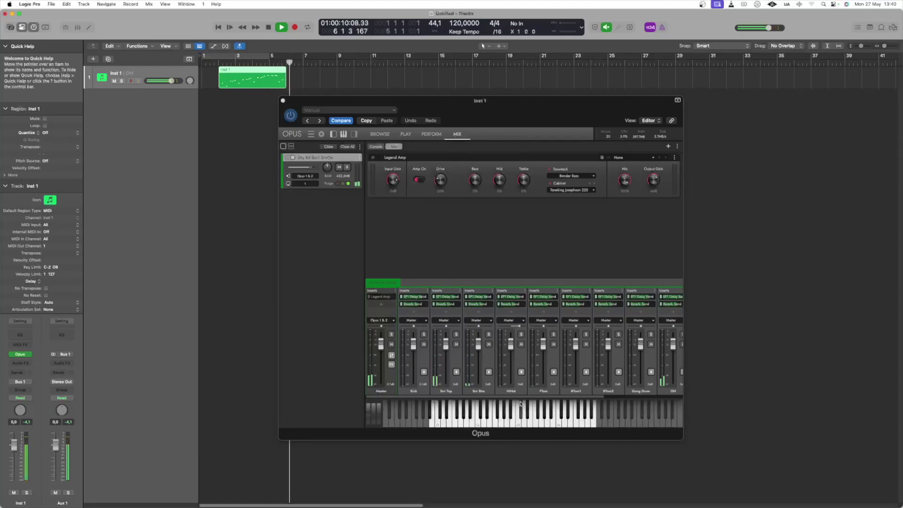
key(space)
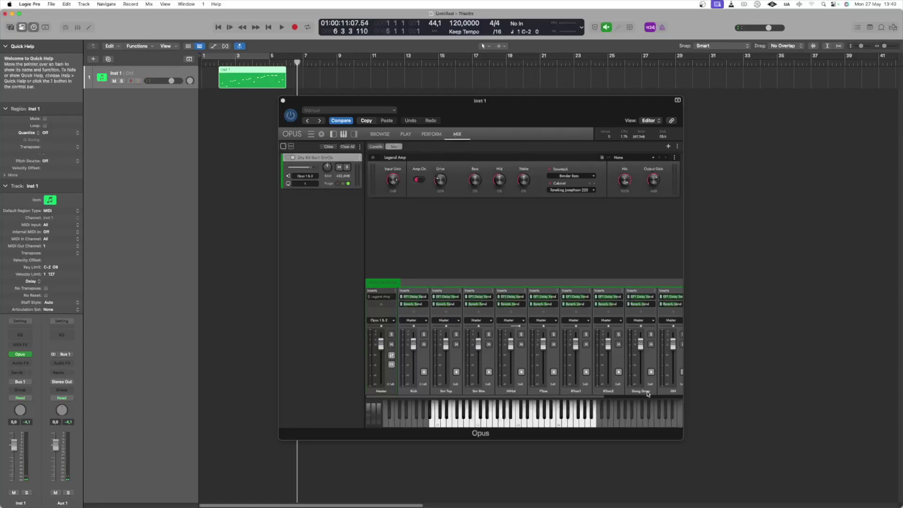
Route Kick, Snr Top, Snr Btm and FTom to Opus 3&4, 5&6, 7&8 and 9&10
click(414, 321)
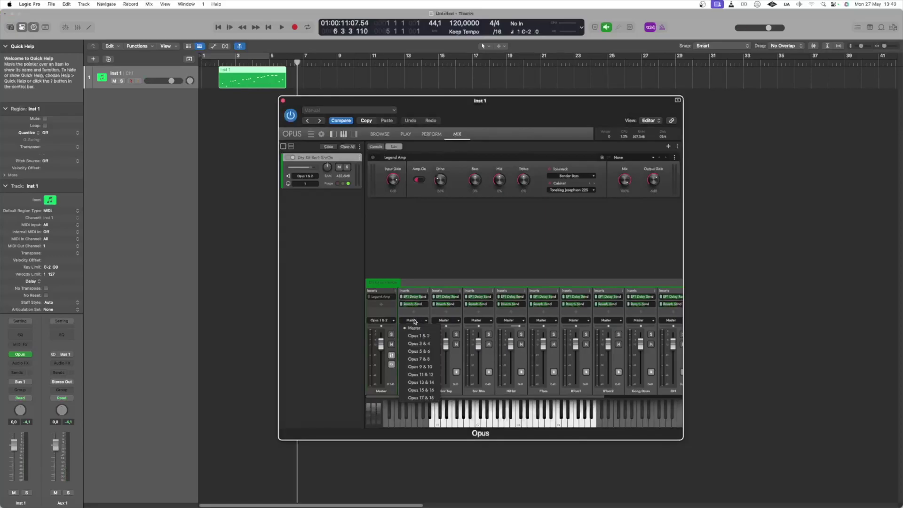
click(417, 343)
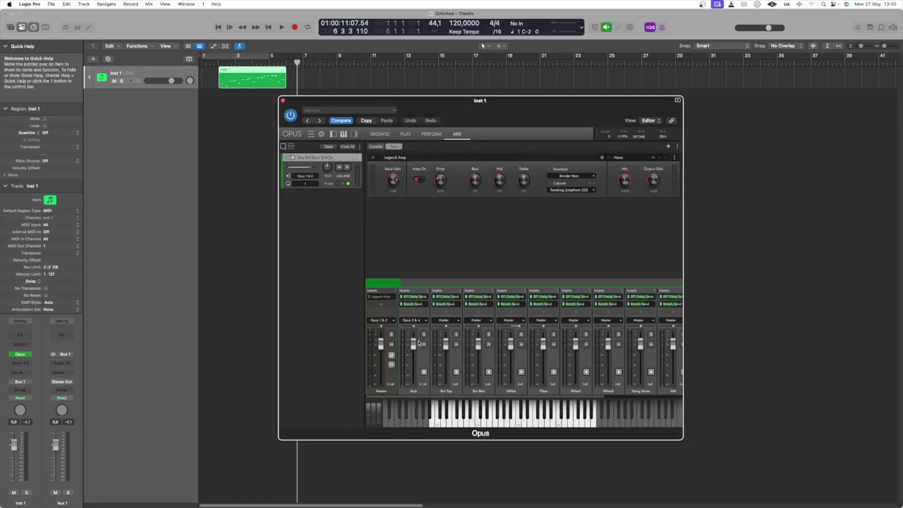
click(445, 322)
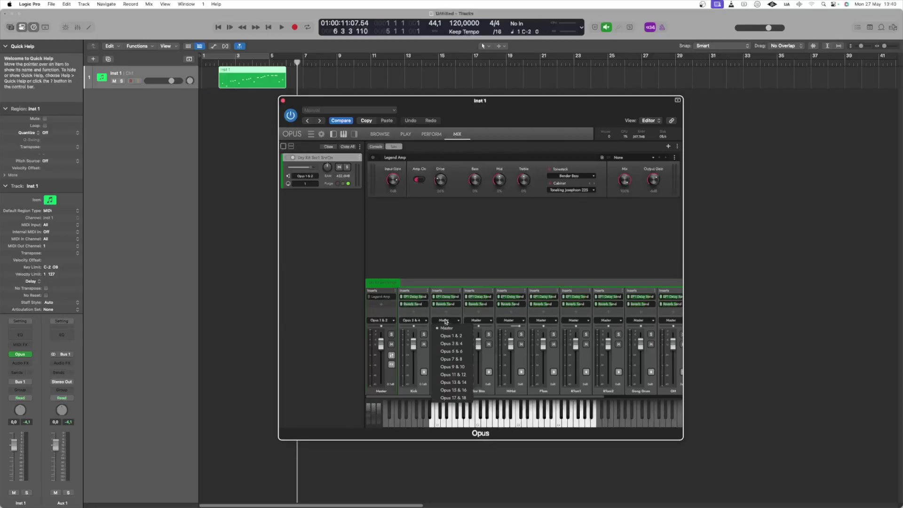
click(455, 351)
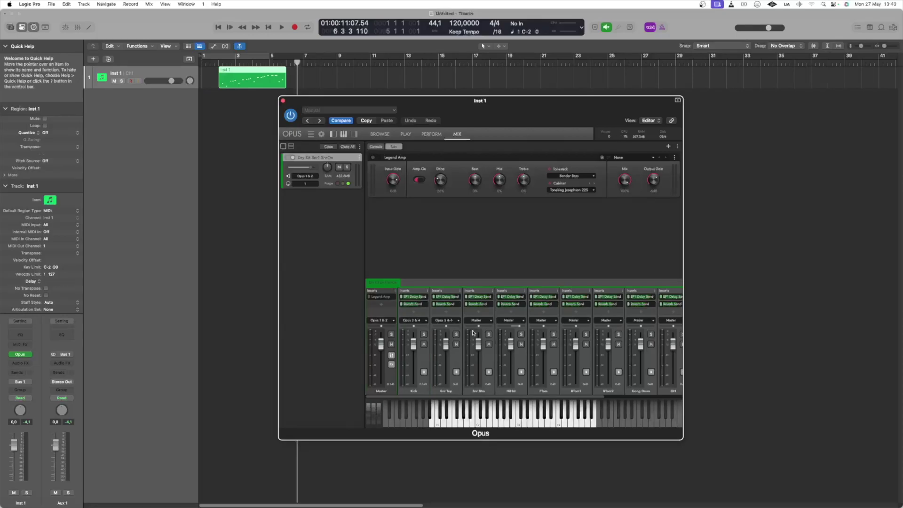
click(480, 322)
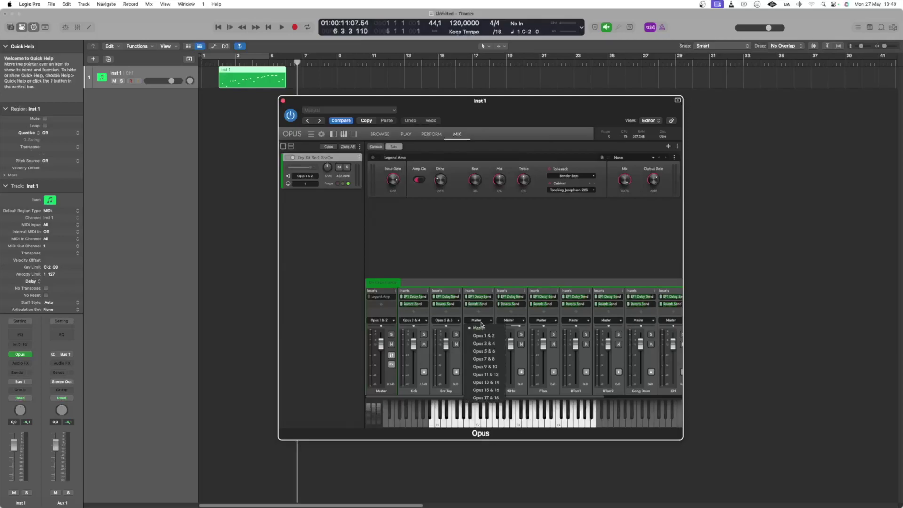
click(487, 359)
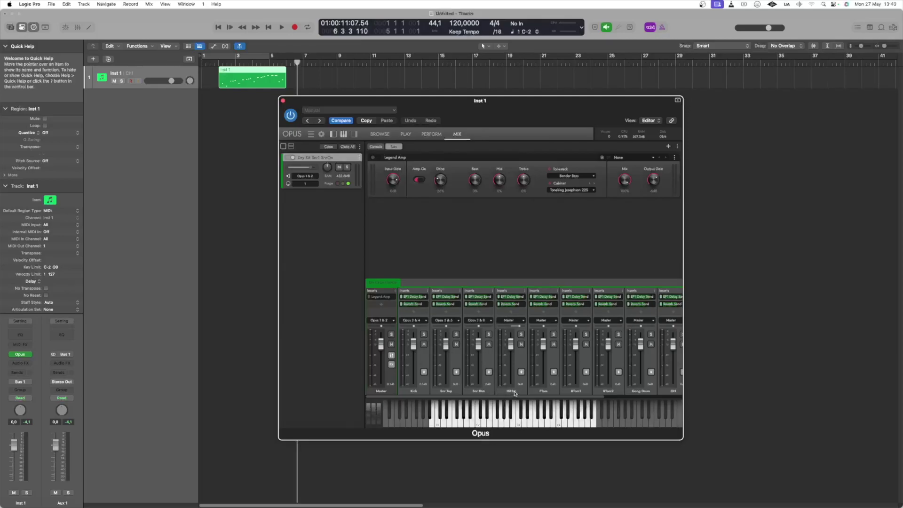
click(547, 322)
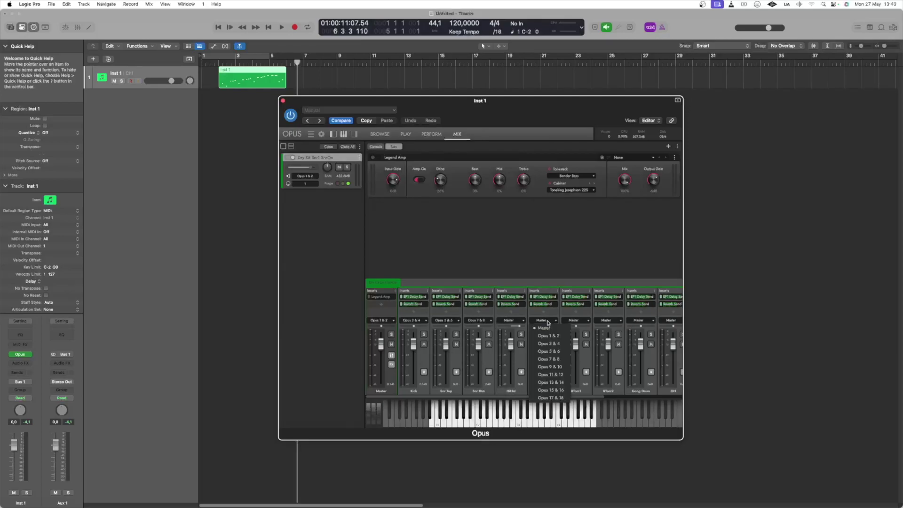
click(561, 367)
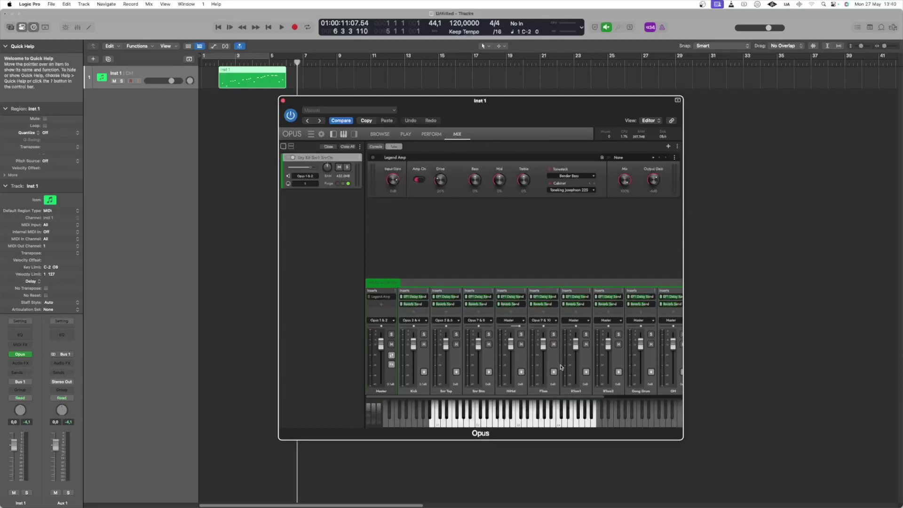
Route RTom1, RTom2, OH and the last channel to Opus 11&12–17&18, then play from the start
click(583, 322)
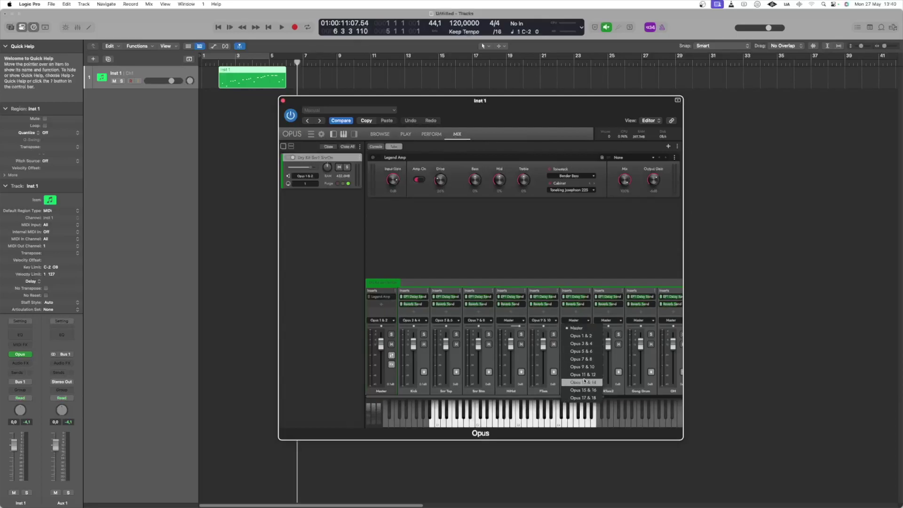
click(583, 375)
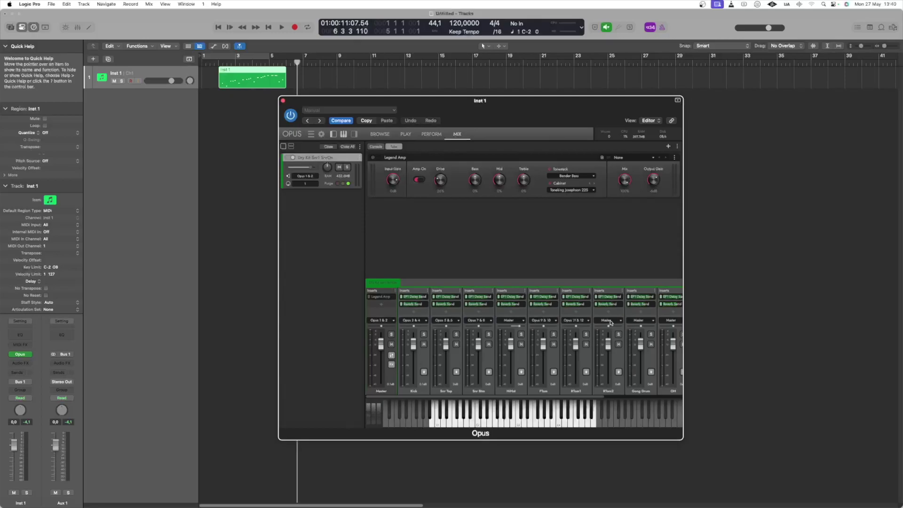
click(611, 322)
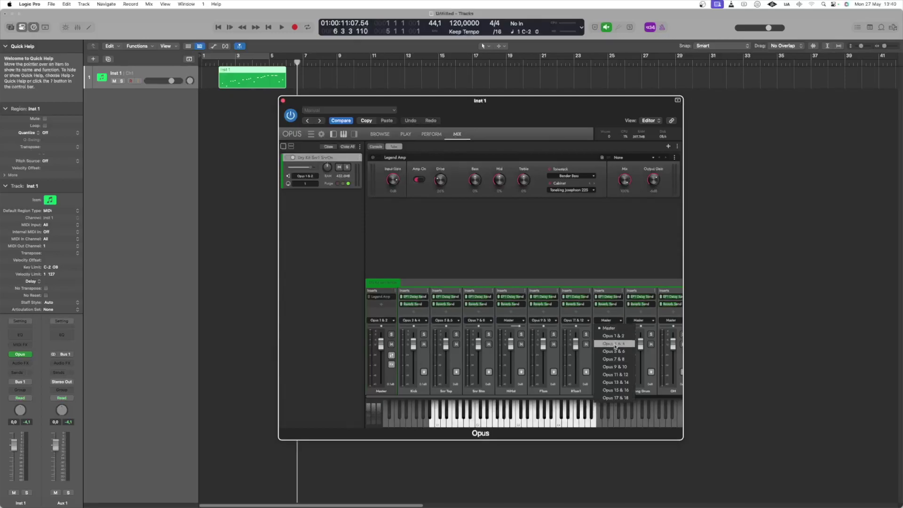
click(614, 383)
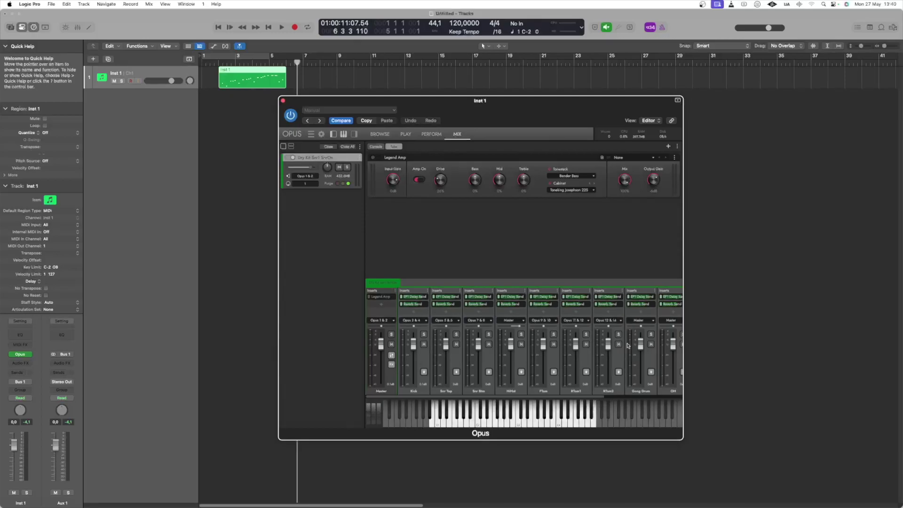
click(669, 322)
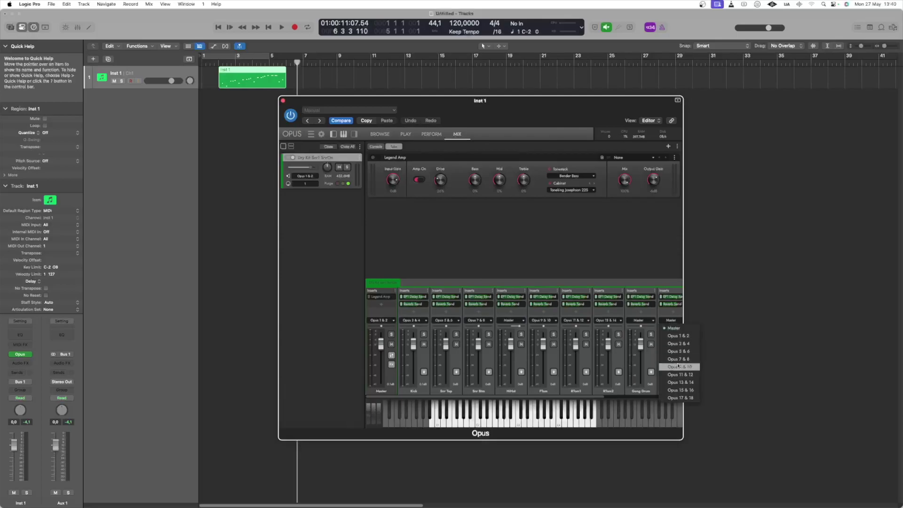
click(681, 390)
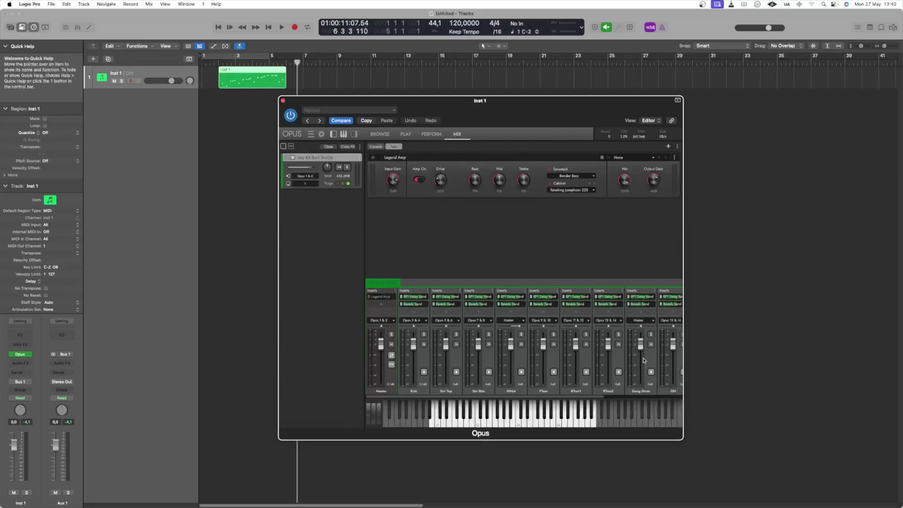
click(672, 314)
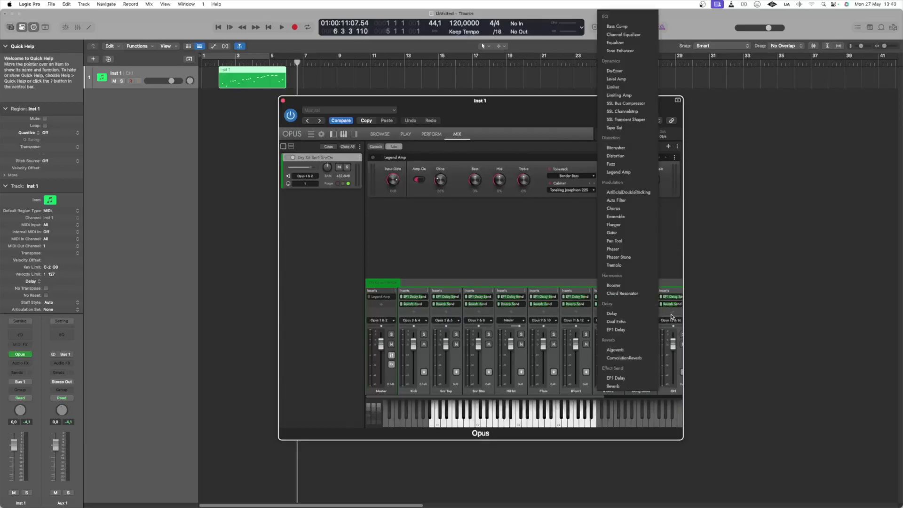
click(614, 324)
scroll(659, 335, right, 2)
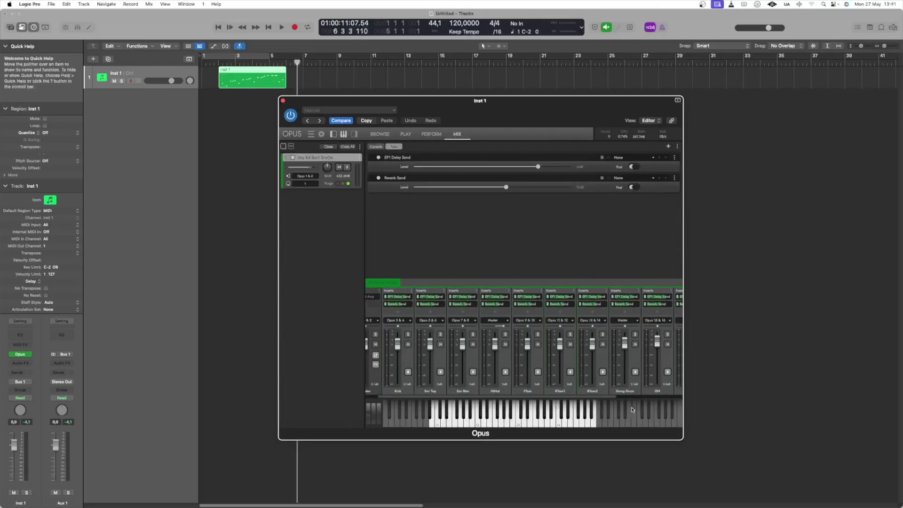
click(679, 323)
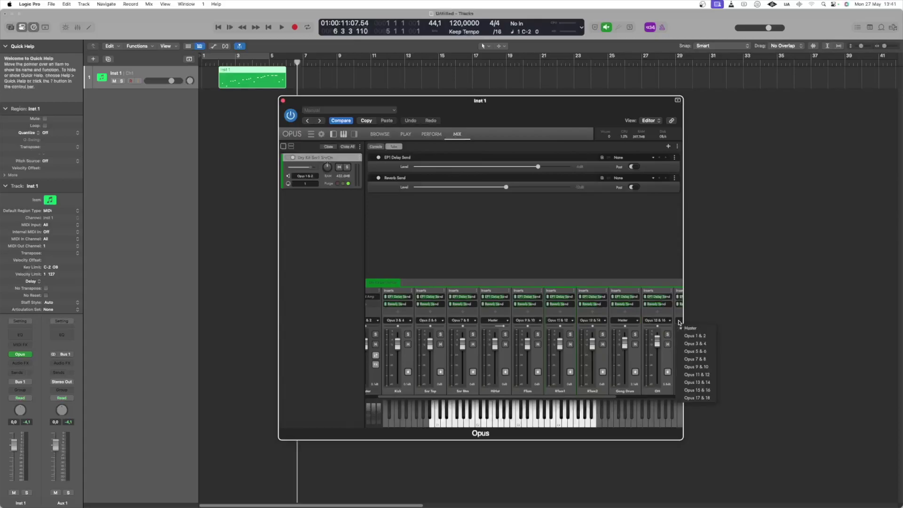
click(695, 398)
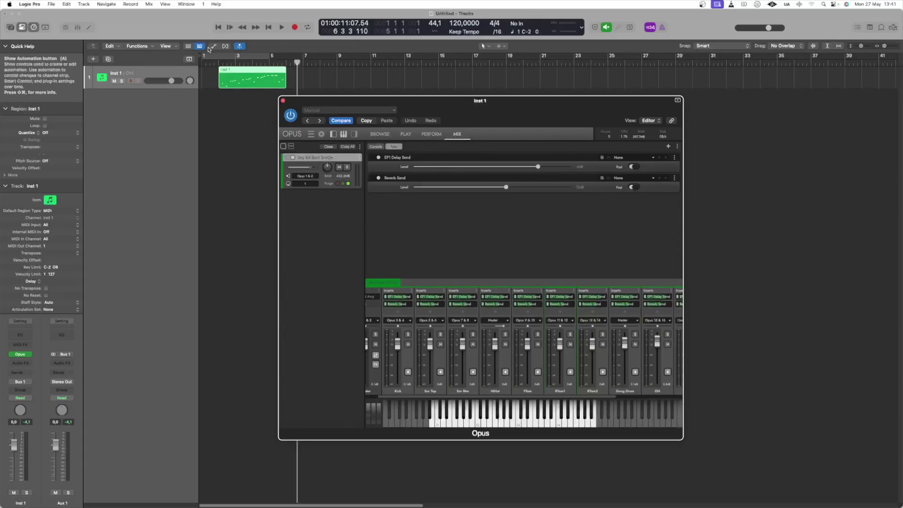
click(209, 60)
key(space)
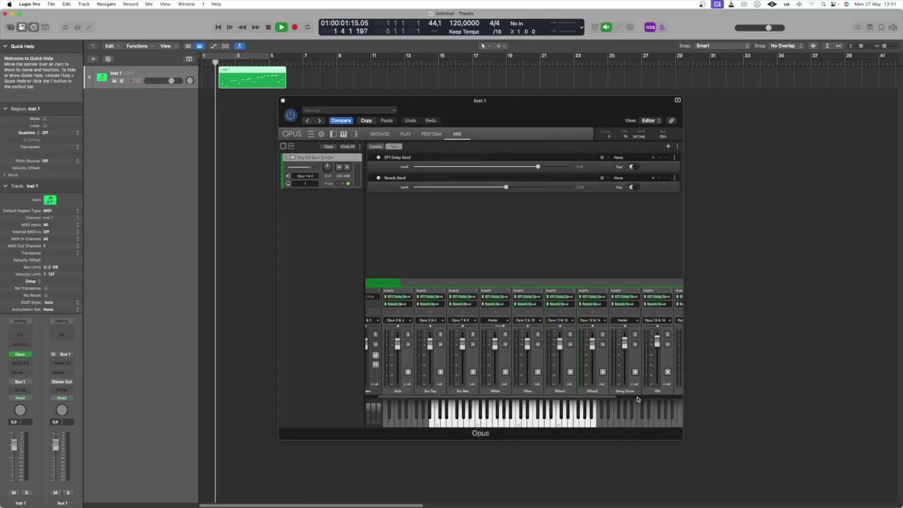
scroll(635, 385, right, 2)
scroll(621, 381, left, 1)
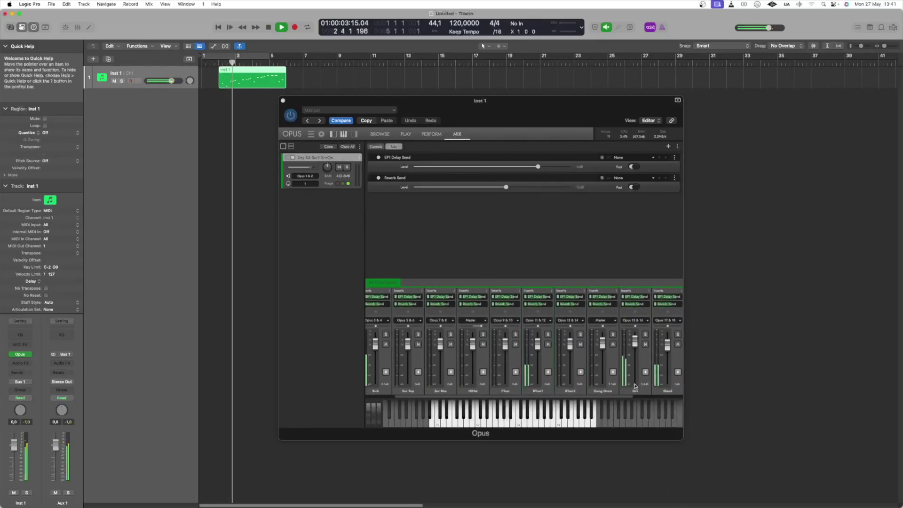
scroll(501, 363, left, 1)
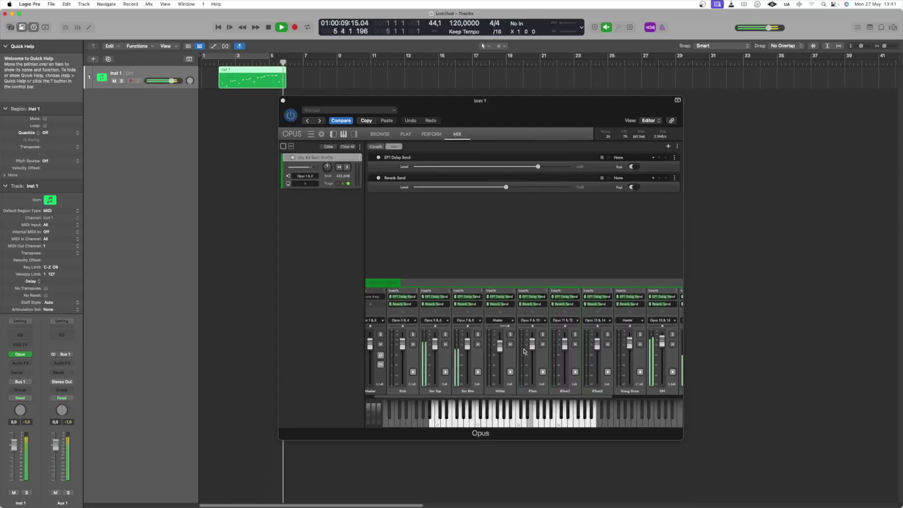
Stop playback, move the Opus window to the top right and show the Mixer
key(space)
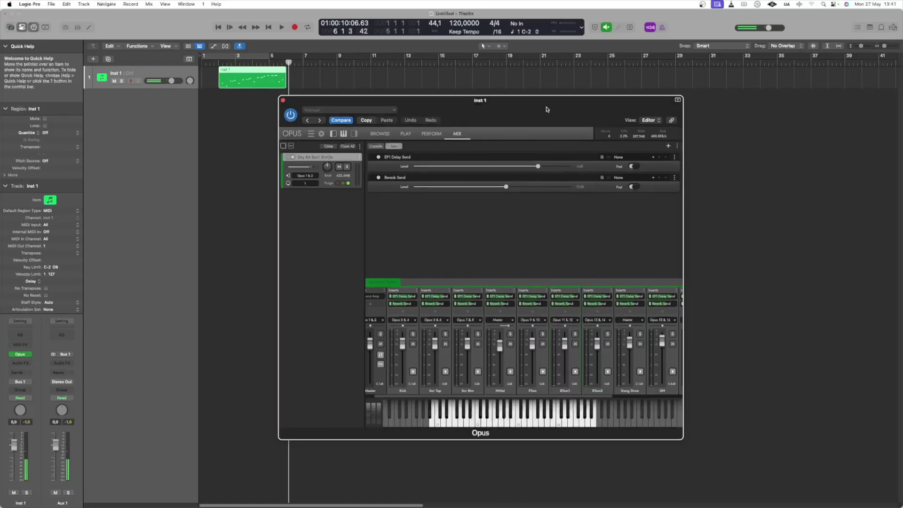
drag(544, 111, 742, 68)
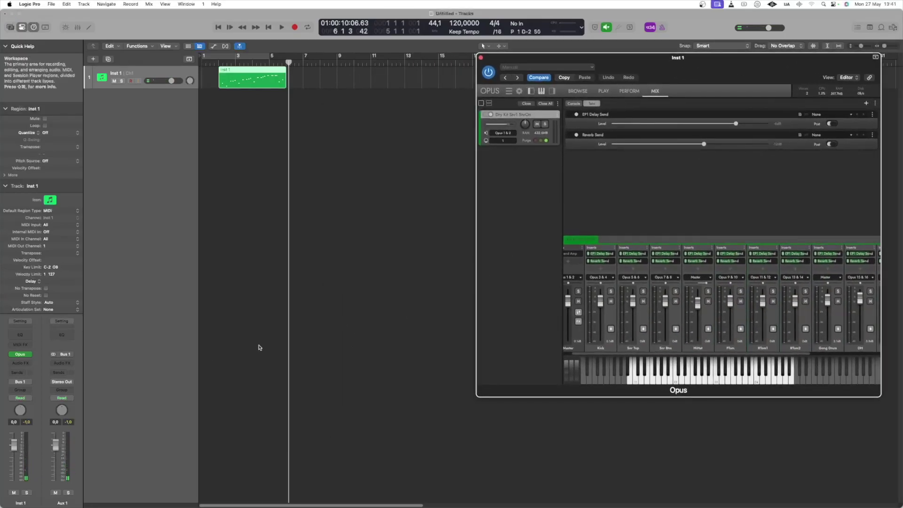
key(x)
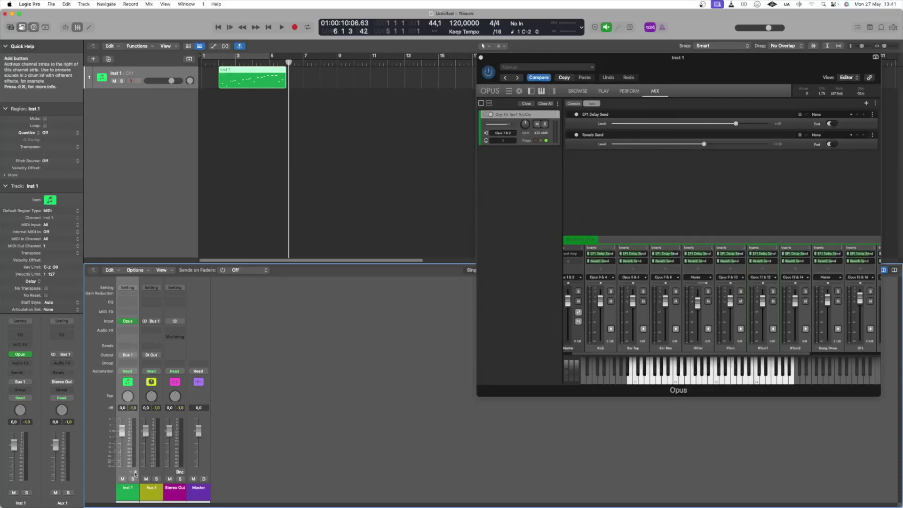
Add aux strips Aux 2–9 for Opus outputs 3-4 through 17-18, audition them, and select Aux 2
click(134, 473)
click(135, 473)
click(134, 473)
click(135, 474)
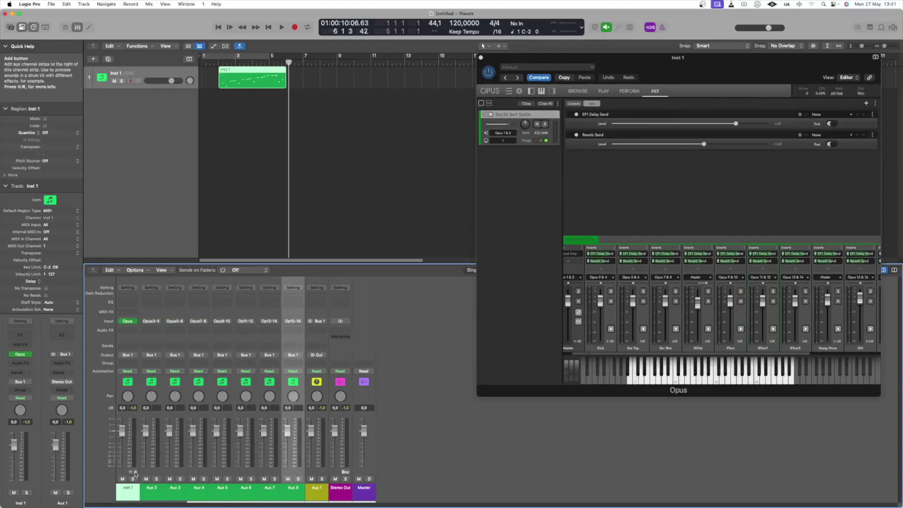
key(Return)
key(space)
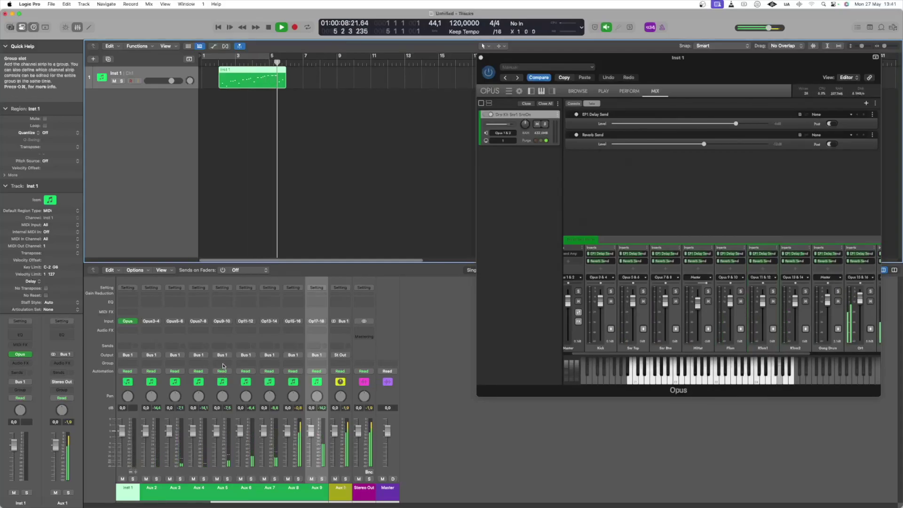
key(space)
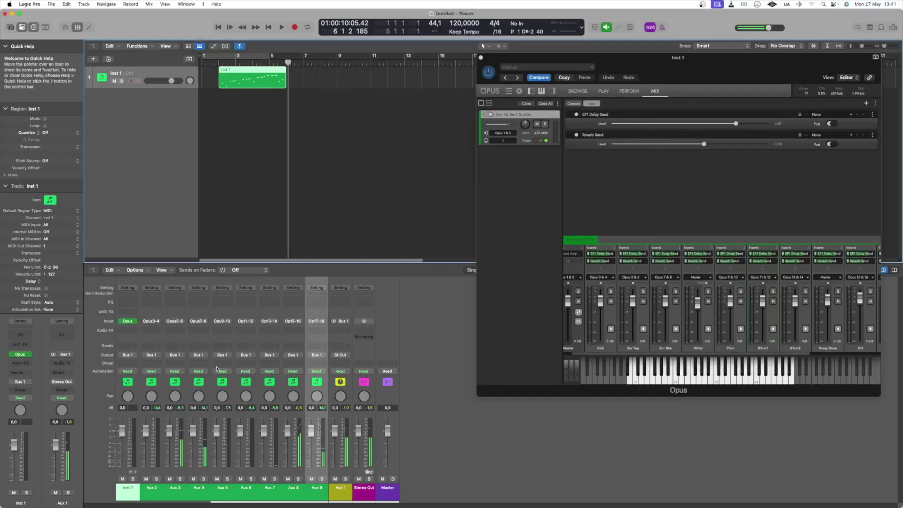
click(152, 495)
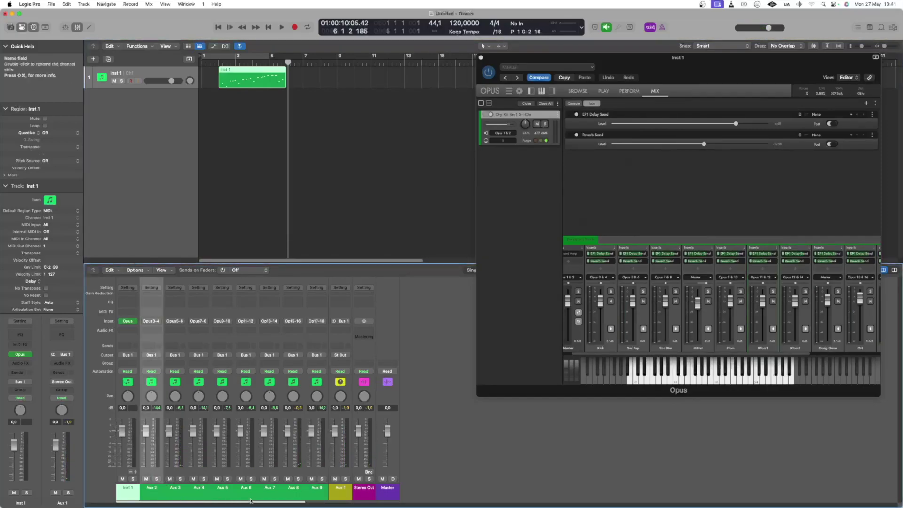
Select Aux 2–9 and output them to Bus 2 onward, creating return auxes Aux 10–17
shift+click(315, 494)
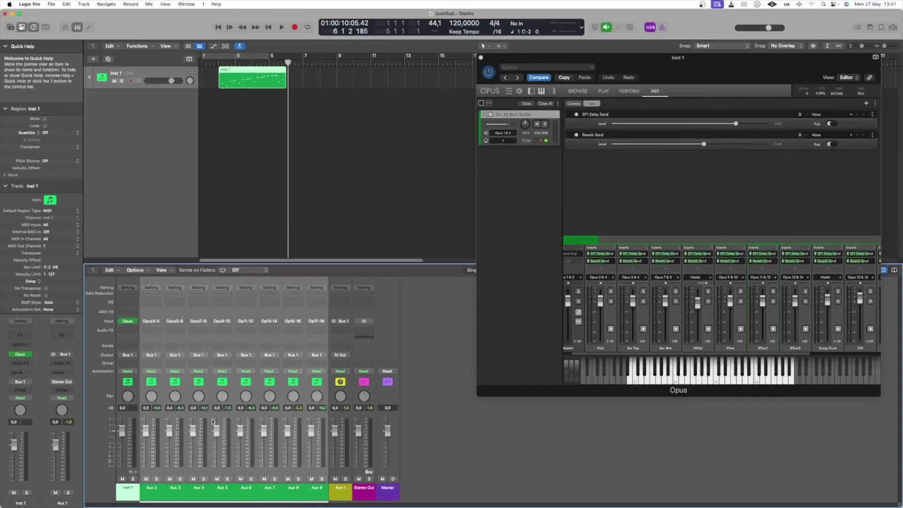
click(153, 356)
mouse_move(157, 378)
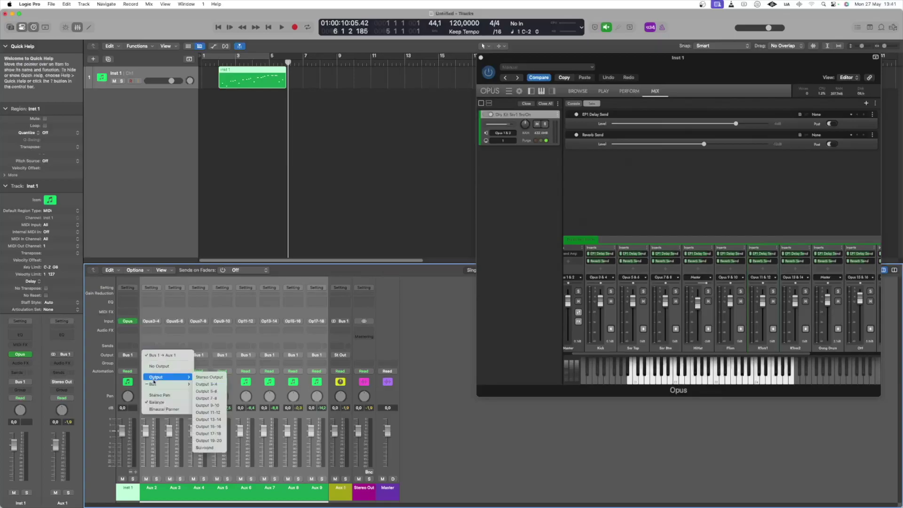
click(212, 235)
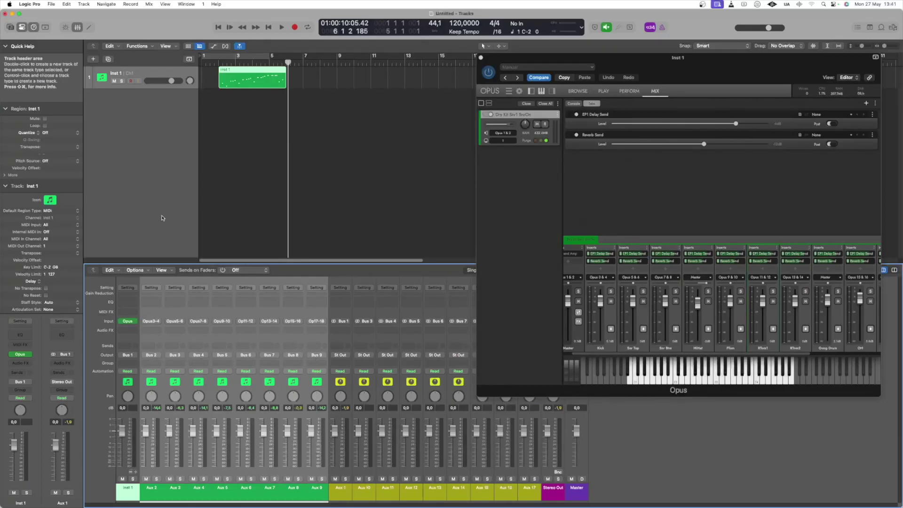
click(135, 270)
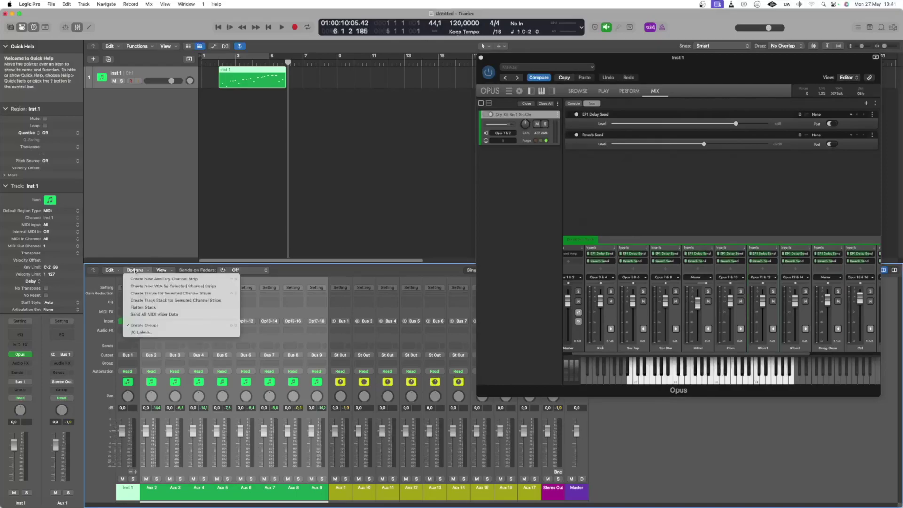
click(165, 292)
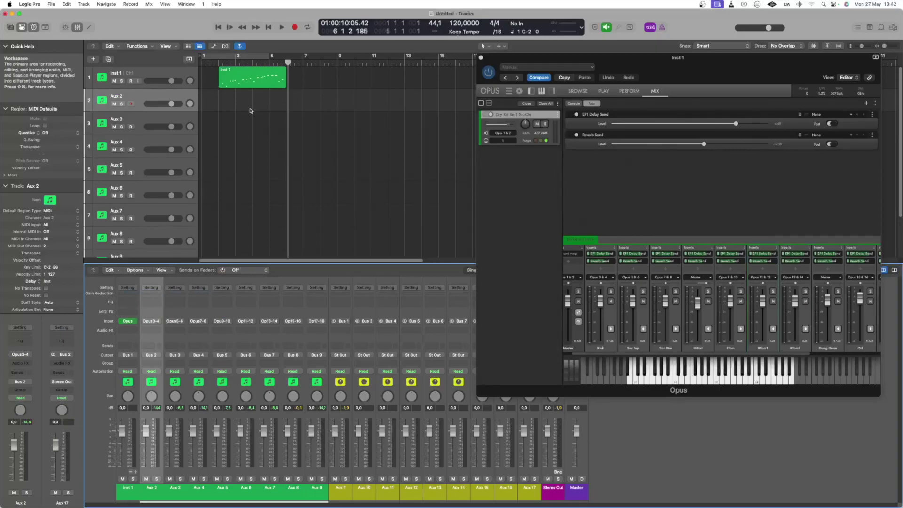
double_click(213, 65)
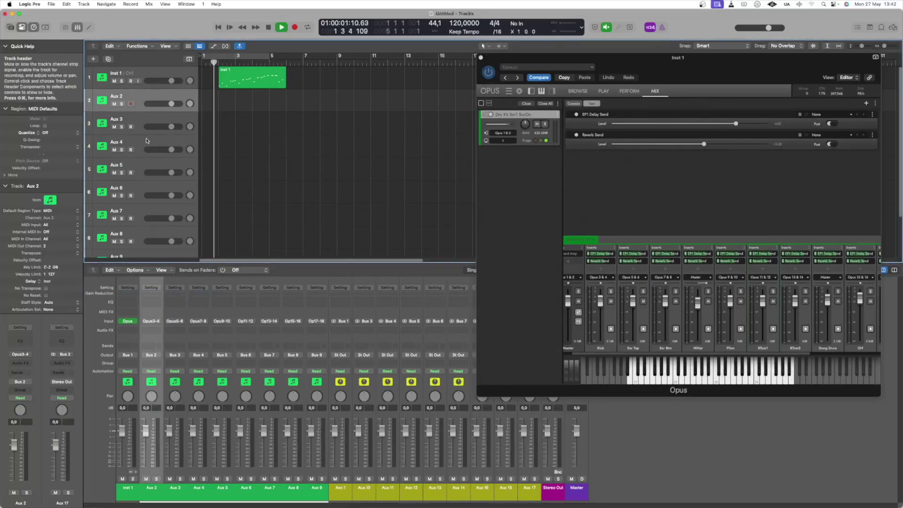
scroll(145, 142, down, 1)
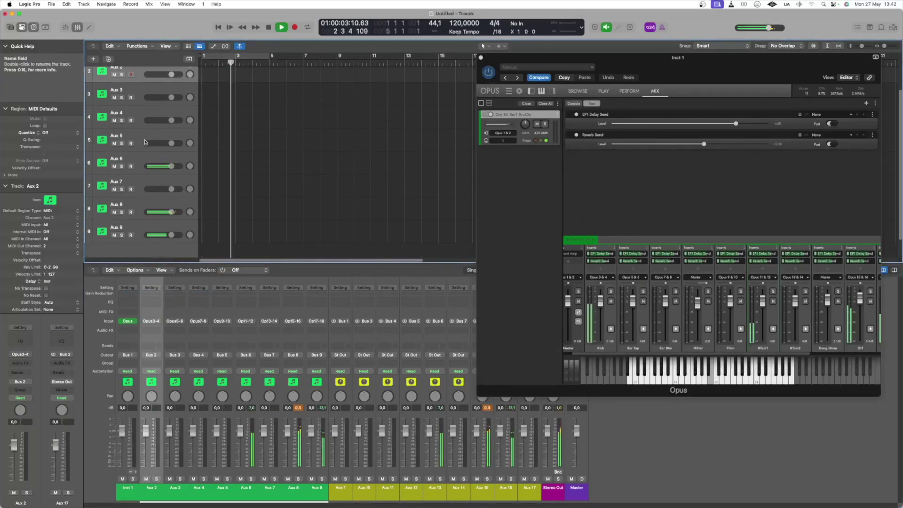
scroll(145, 142, up, 2)
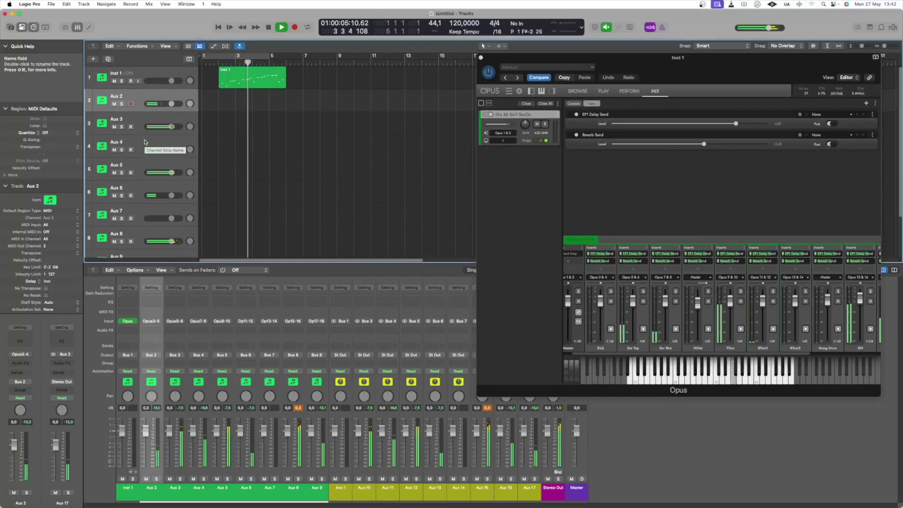
scroll(145, 142, down, 3)
scroll(145, 142, up, 2)
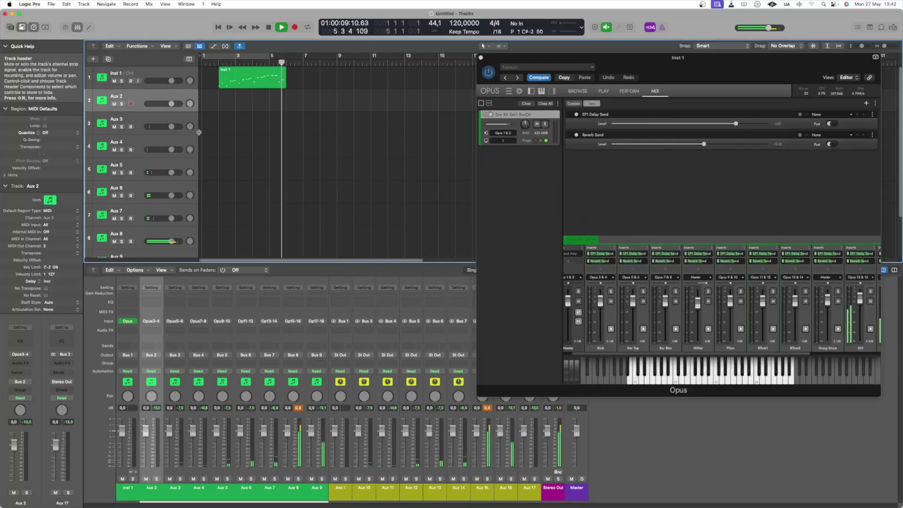
key(space)
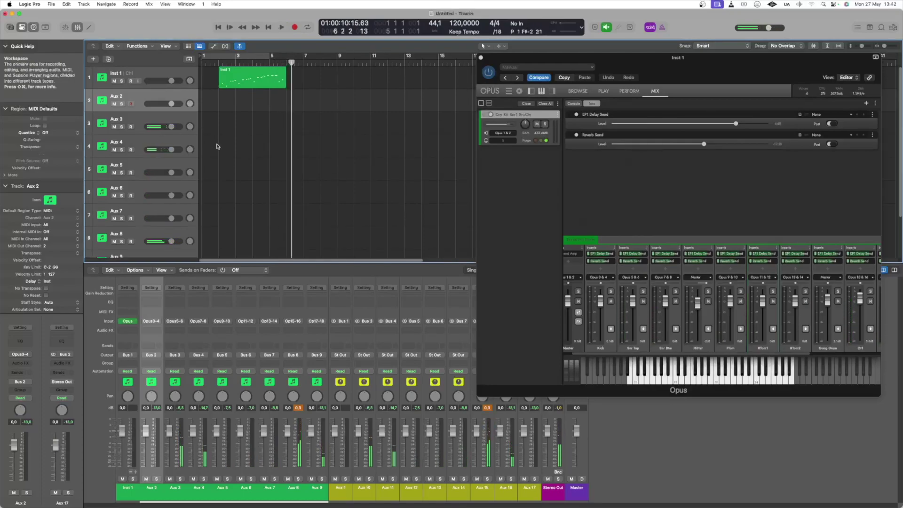
scroll(204, 186, down, 1)
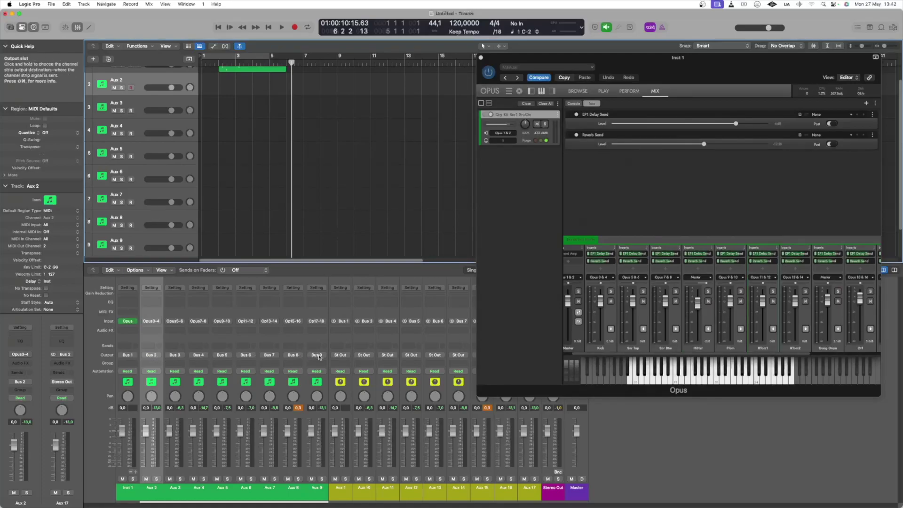
scroll(233, 186, down, 2)
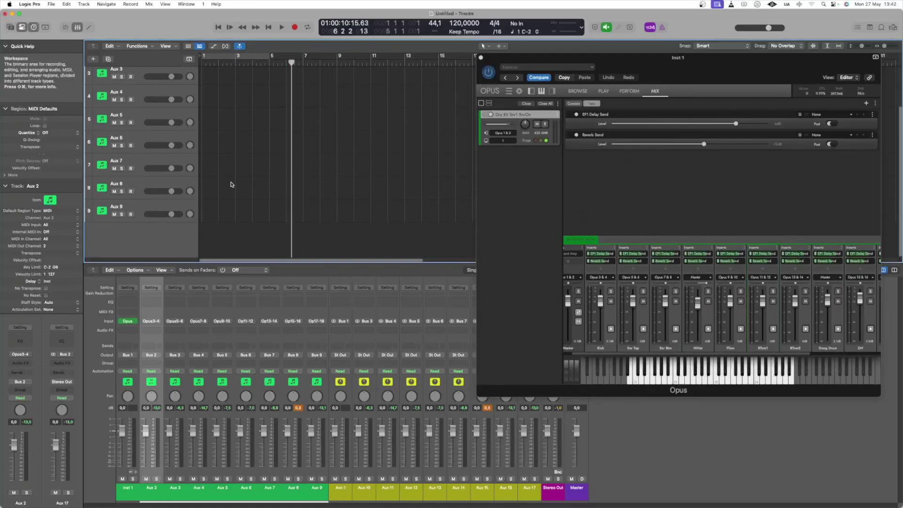
click(149, 207)
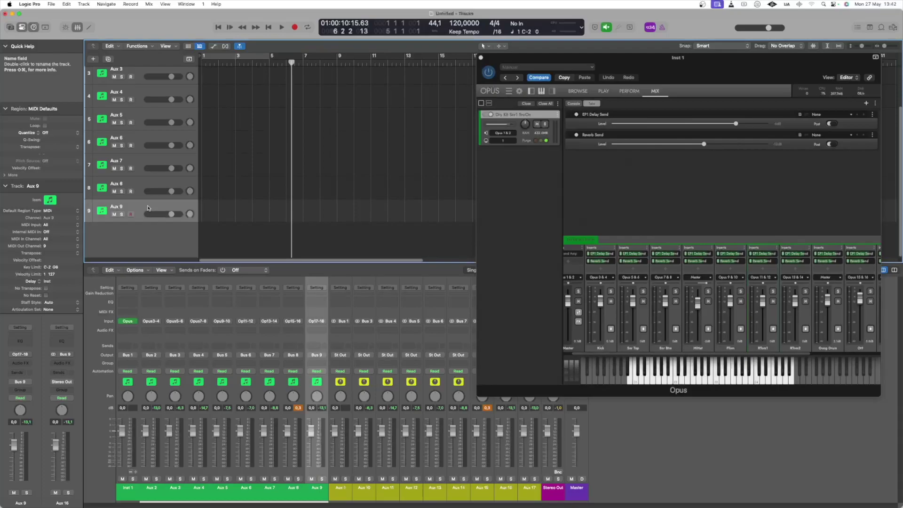
Create seven Mic or Line audio tracks, Audio 1–7
key(alt+super+n)
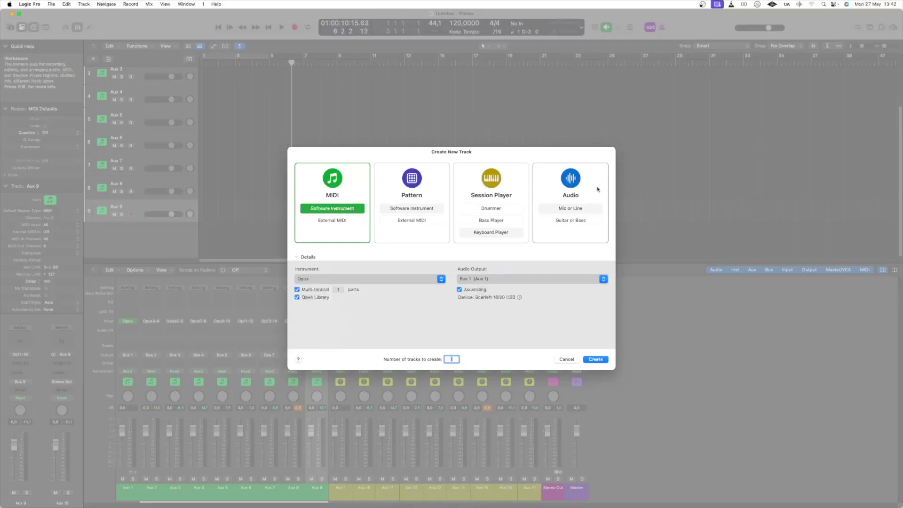
click(590, 207)
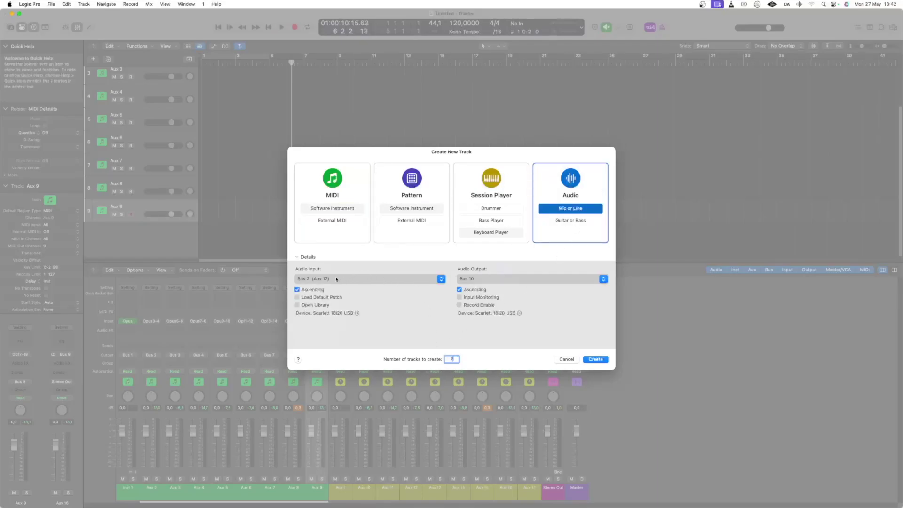
text(7)
click(595, 359)
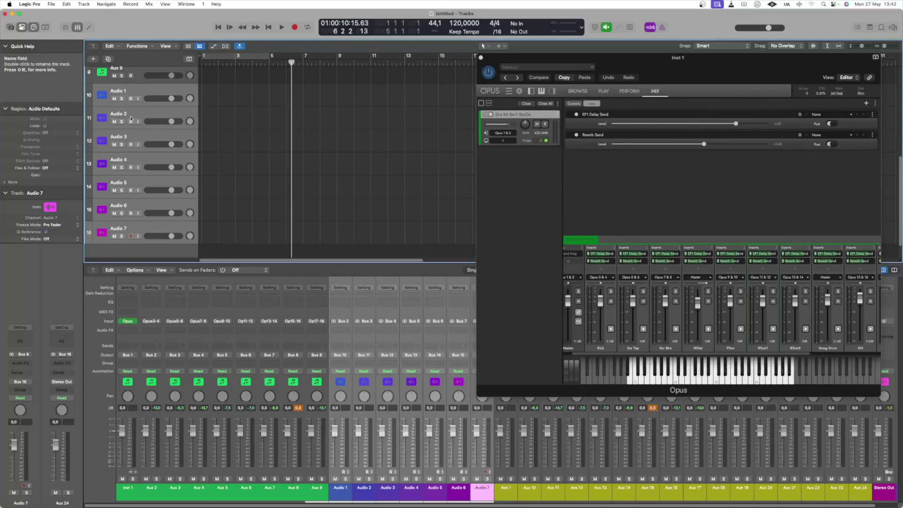
Arm Audio 1–6 and record the drum parts from the project start
drag(131, 100, 131, 213)
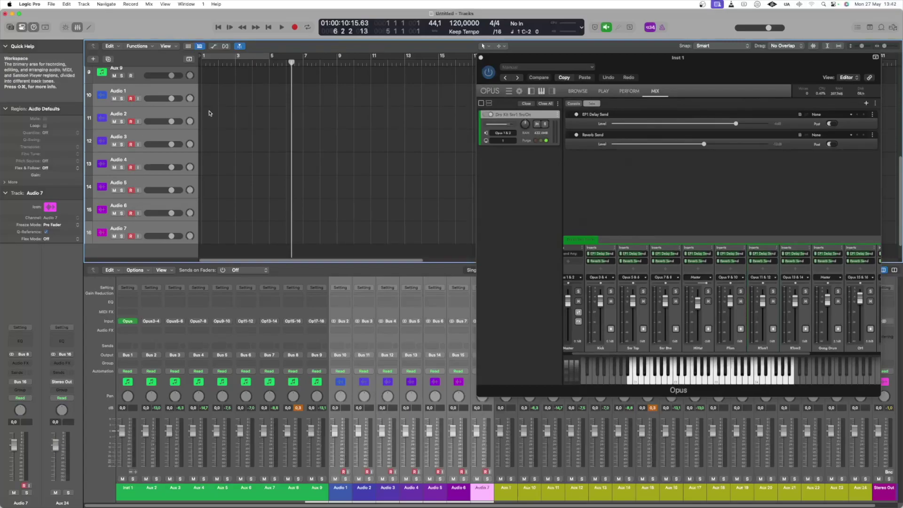
click(268, 29)
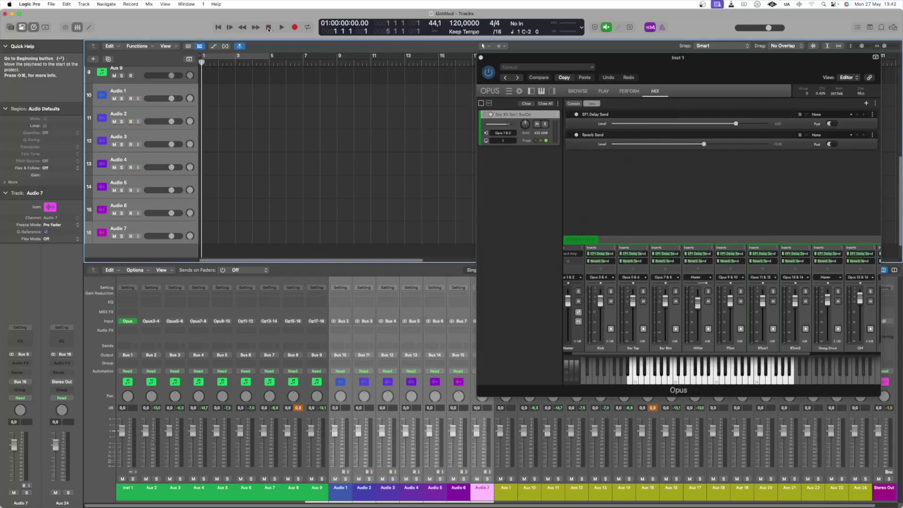
key(r)
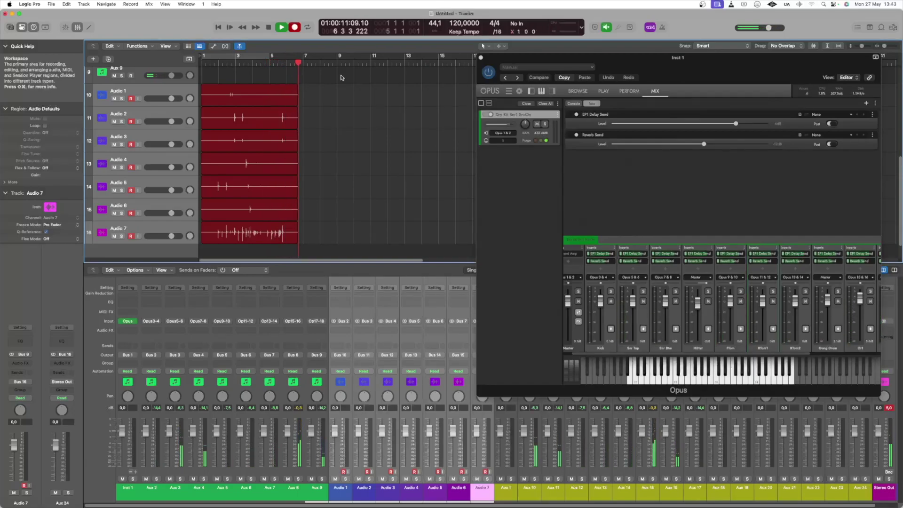
key(space)
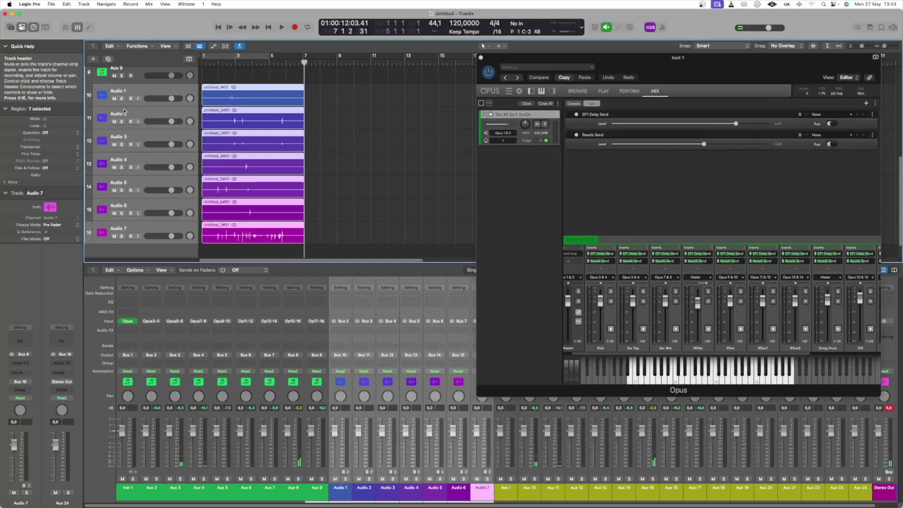
Disarm and solo Audio 1–7, then play the recorded drum takes from bar 1 and stop
click(130, 99)
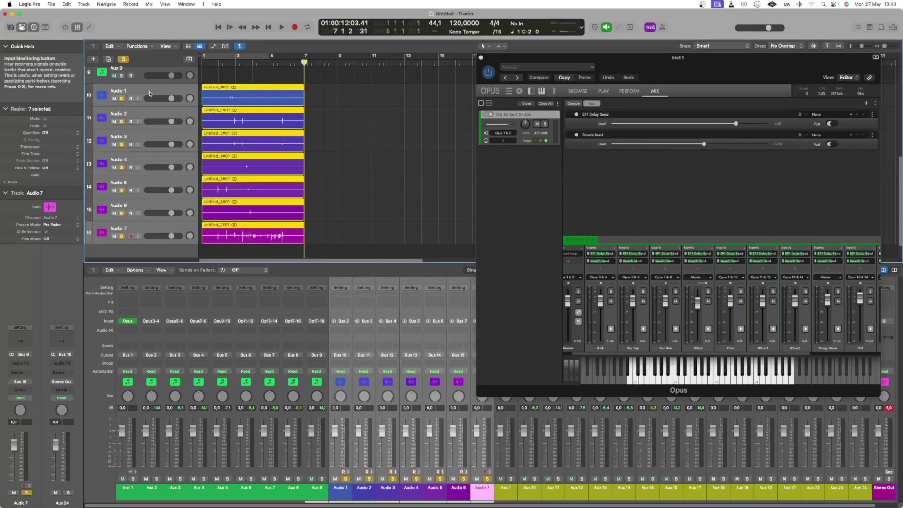
click(206, 63)
key(space)
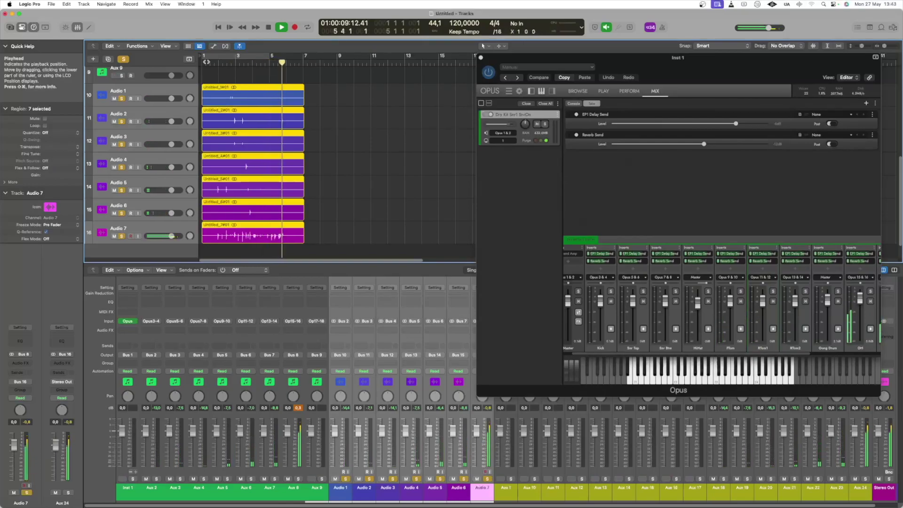
key(space)
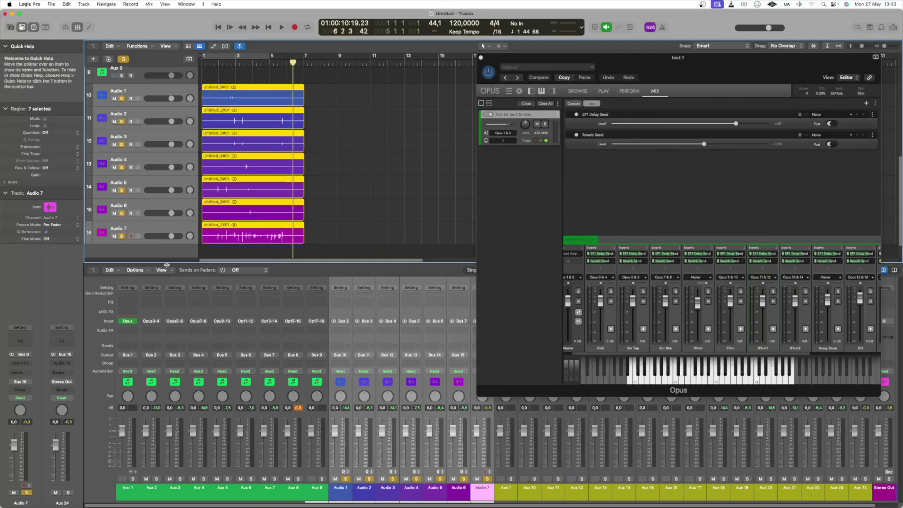
Select the Audio 7 region, move the Opus window aside, and return the playhead to bar 1
click(151, 227)
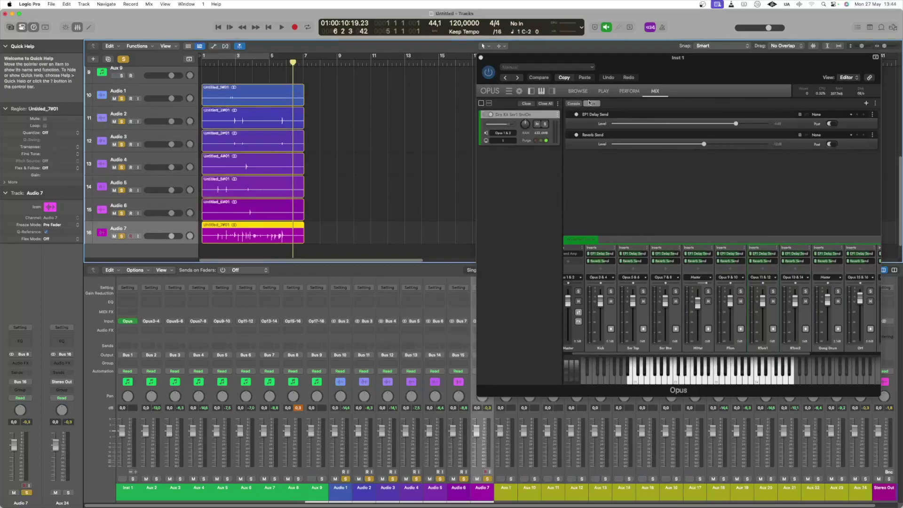
drag(674, 61, 789, 67)
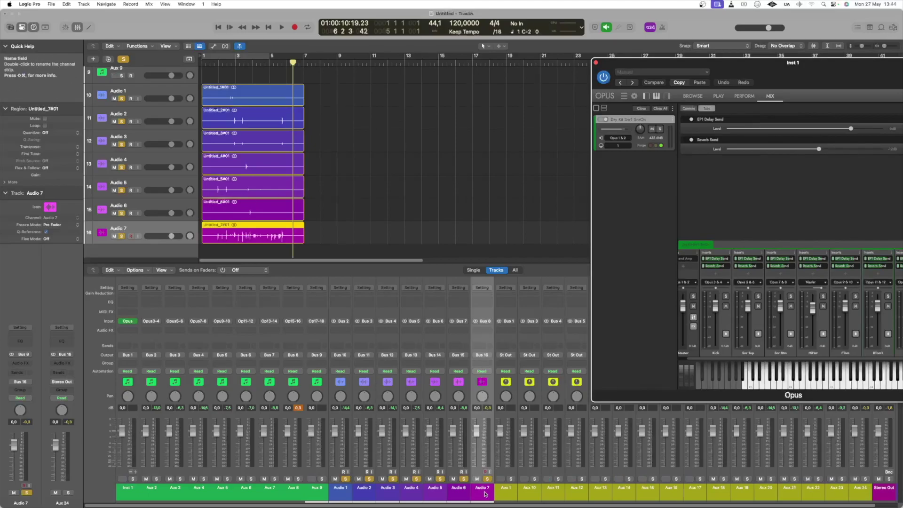
click(212, 62)
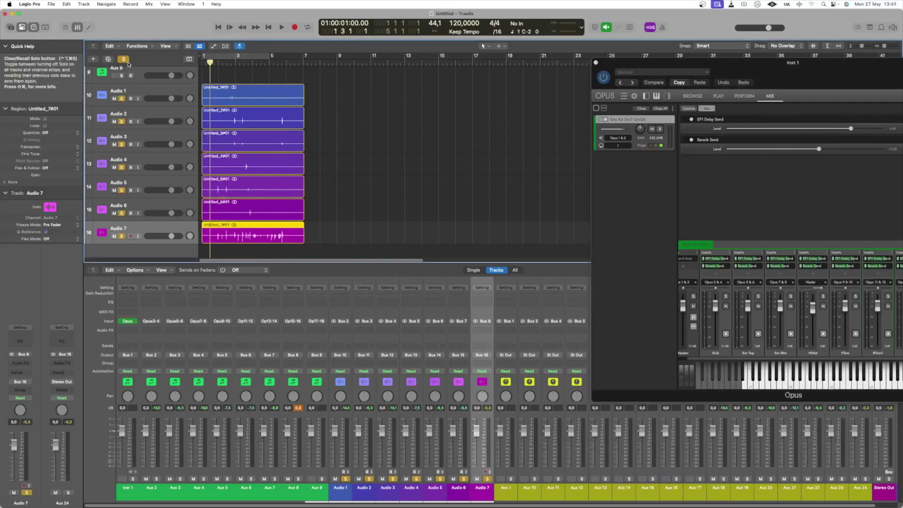
click(122, 244)
Solo Audio 7, play and stop its drum part, then reposition the Opus window
key(s)
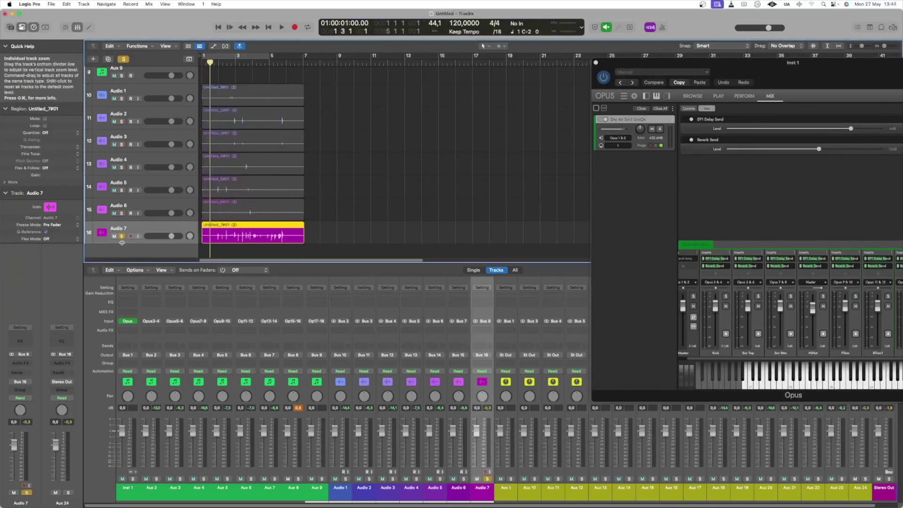
key(space)
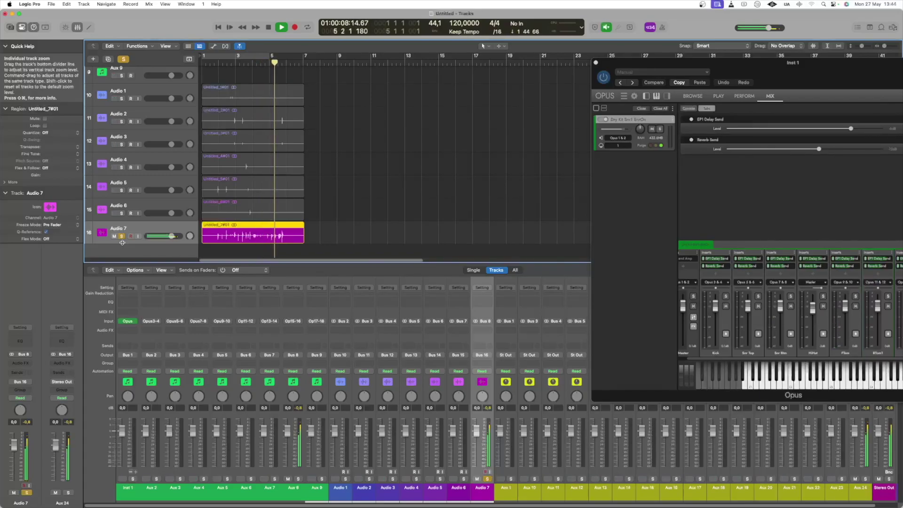
key(space)
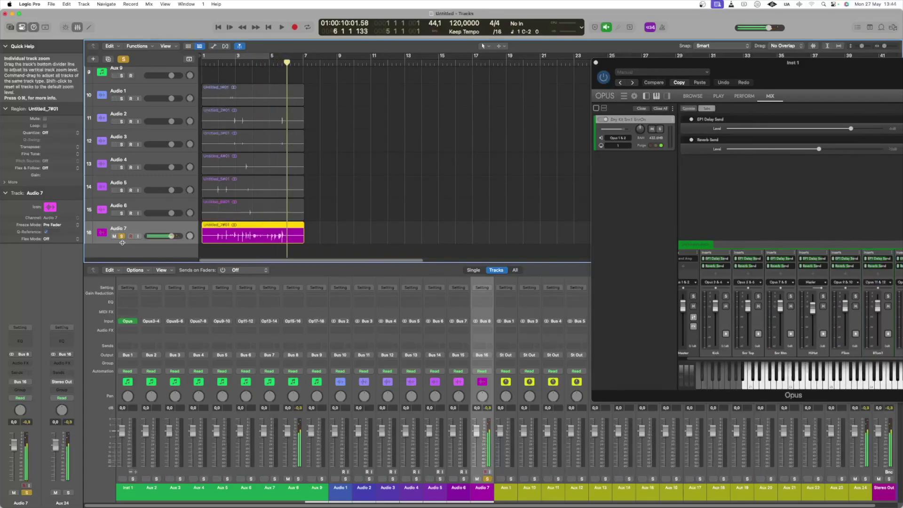
drag(859, 74, 741, 64)
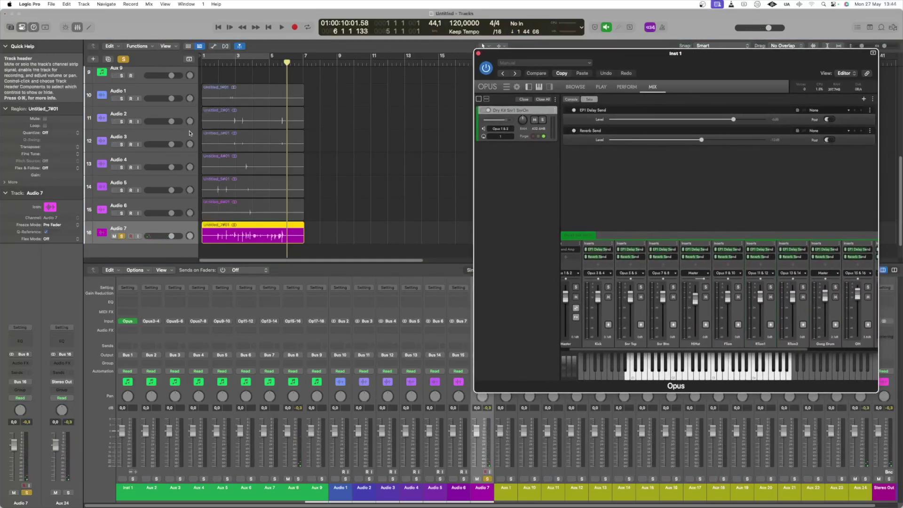
Clear Audio 7's solo with the Clear/Recall Solo button in the track header
click(124, 59)
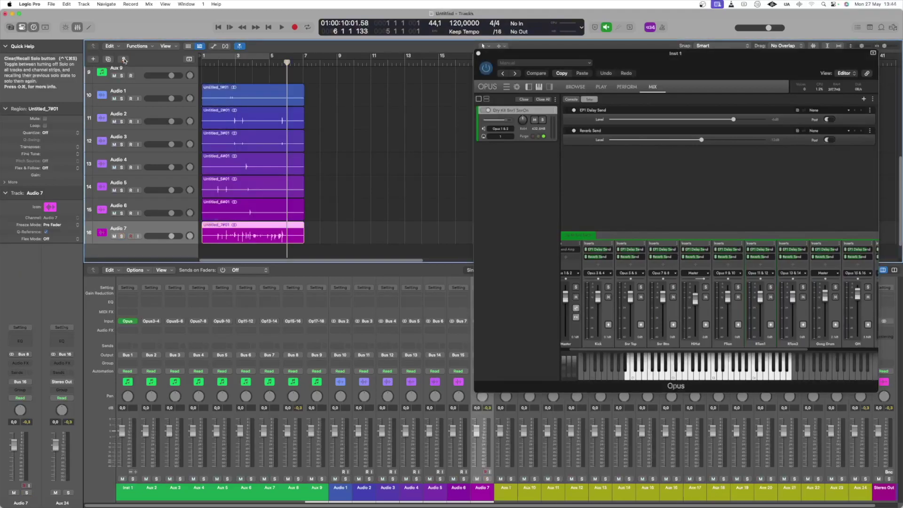